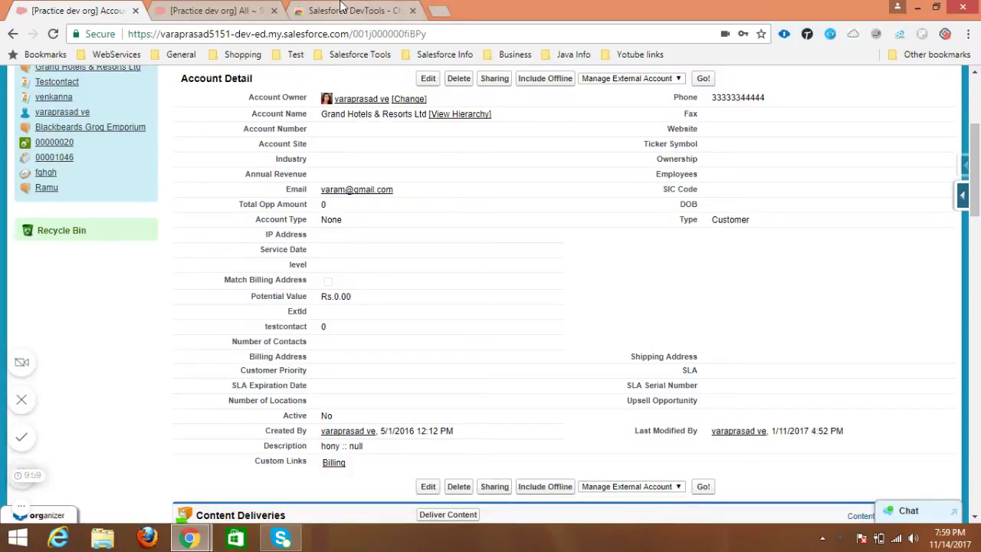
- Switch to the Chrome Web Store page of the extension and copy its title "Salesforce DevTools"
click(342, 7)
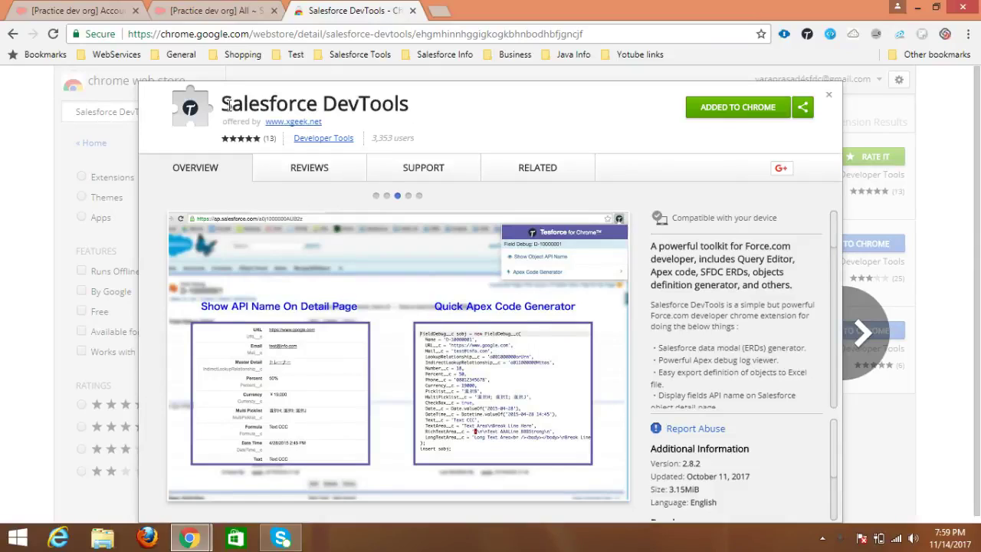
drag(222, 105, 429, 112)
key(ctrl+c)
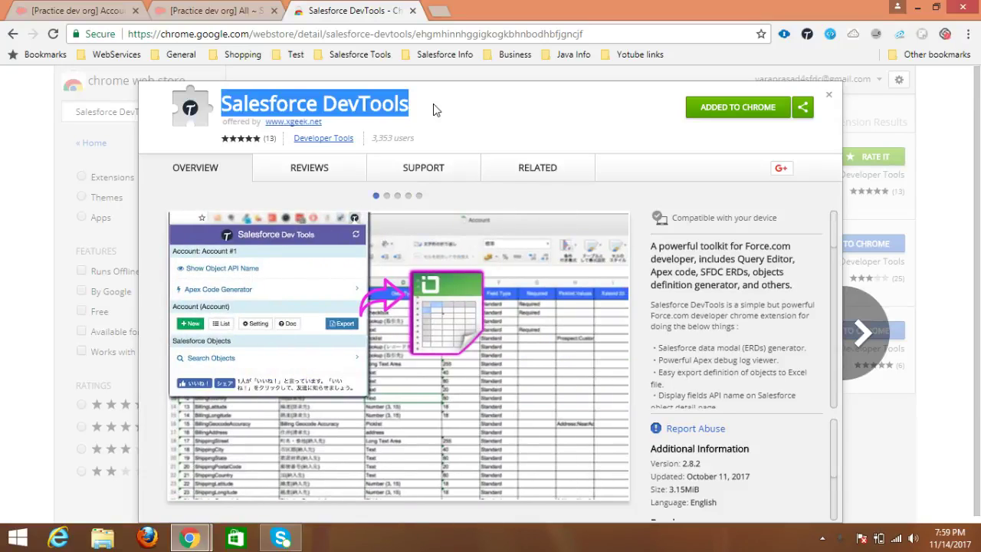
- Search the web for "chrome web store" in a new tab and open the store's Extensions page
click(434, 12)
text(chrome)
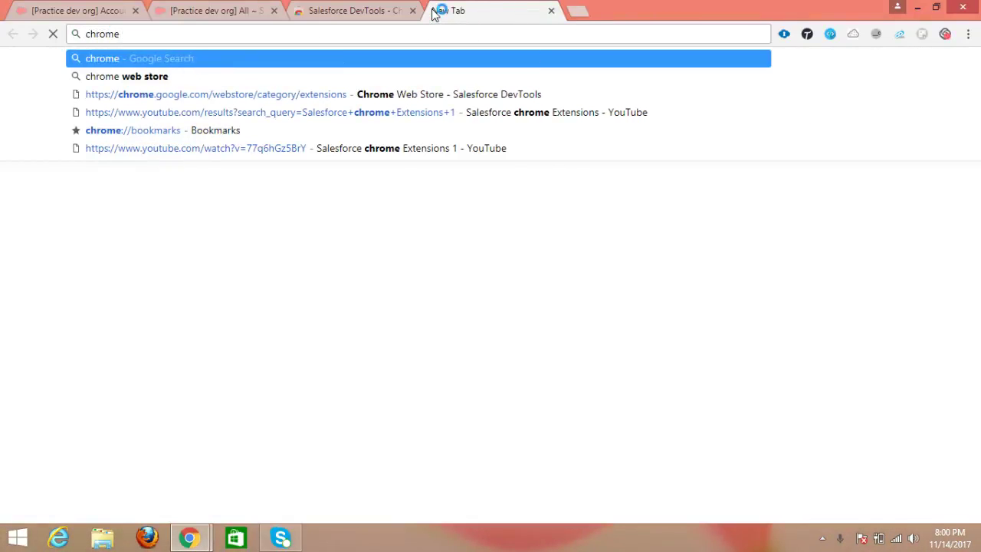
key(Down)
key(Return)
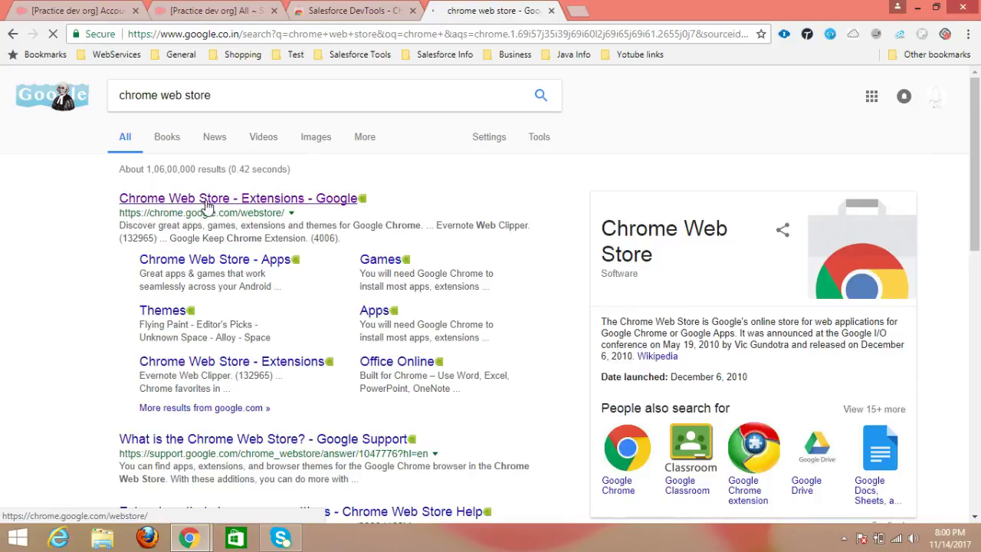
click(342, 10)
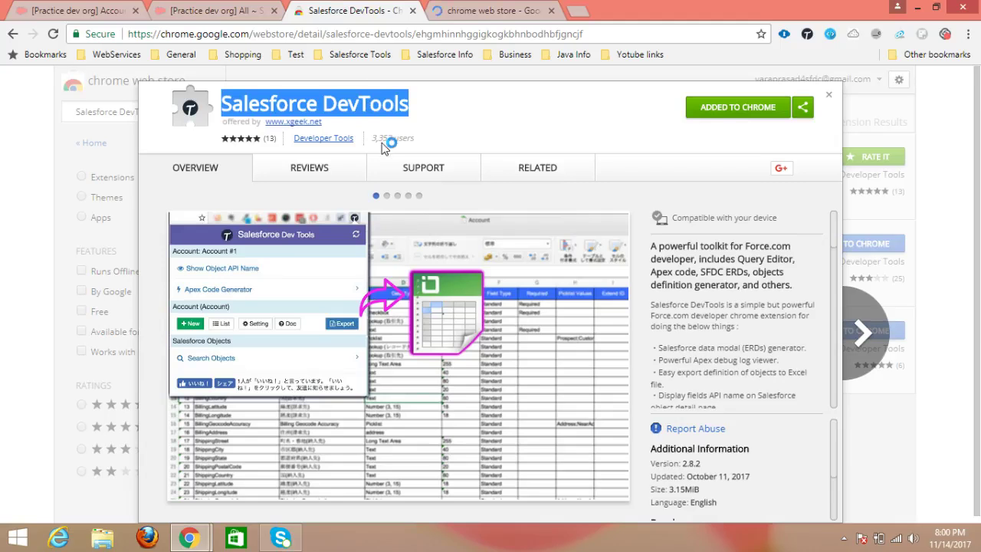
click(518, 14)
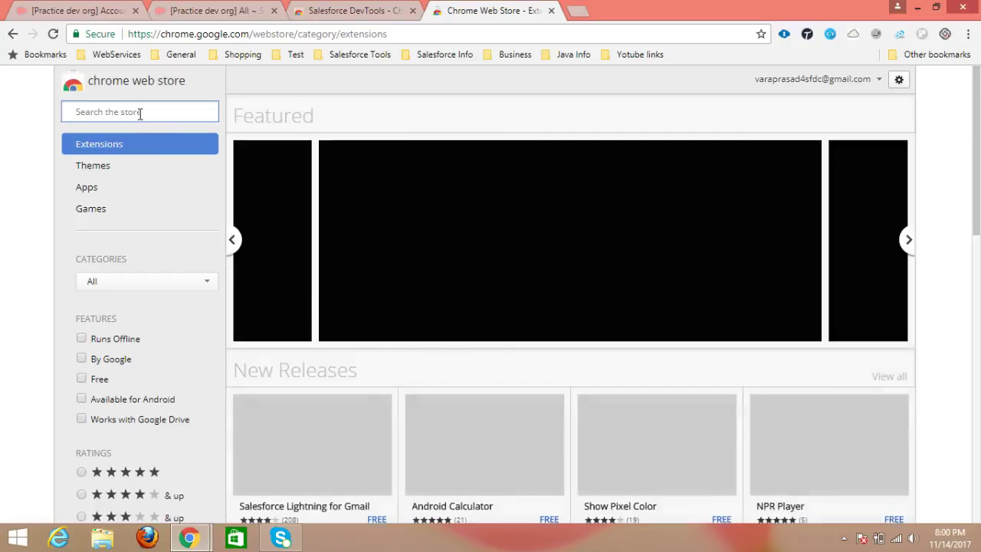
- Search the Chrome Web Store for "Salesforce DevTools" and open that extension's detail page
key(ctrl+v)
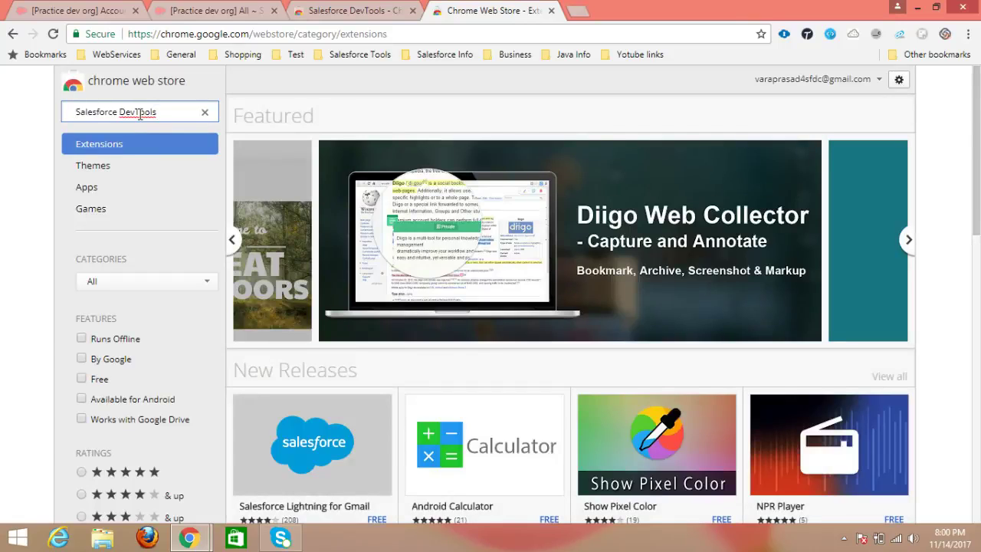
key(Return)
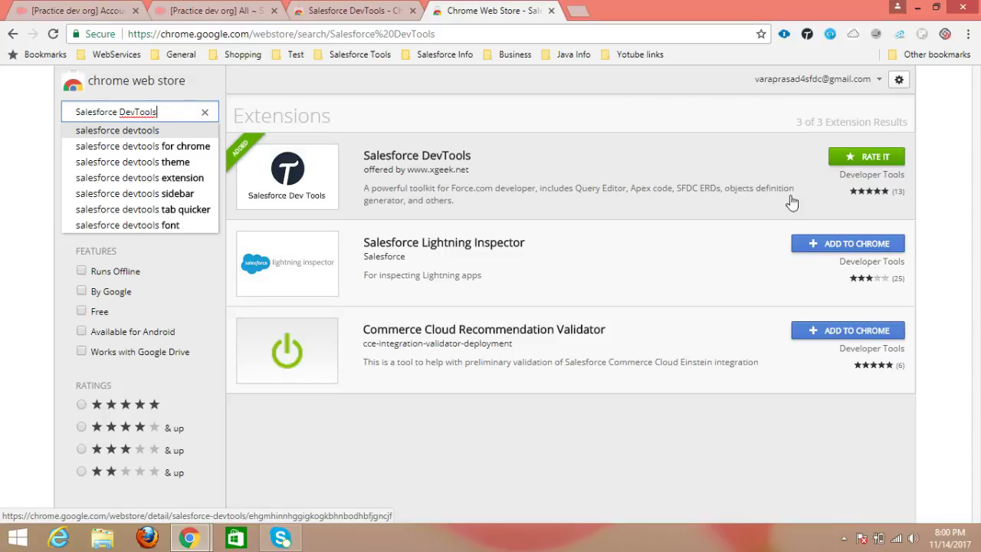
click(418, 160)
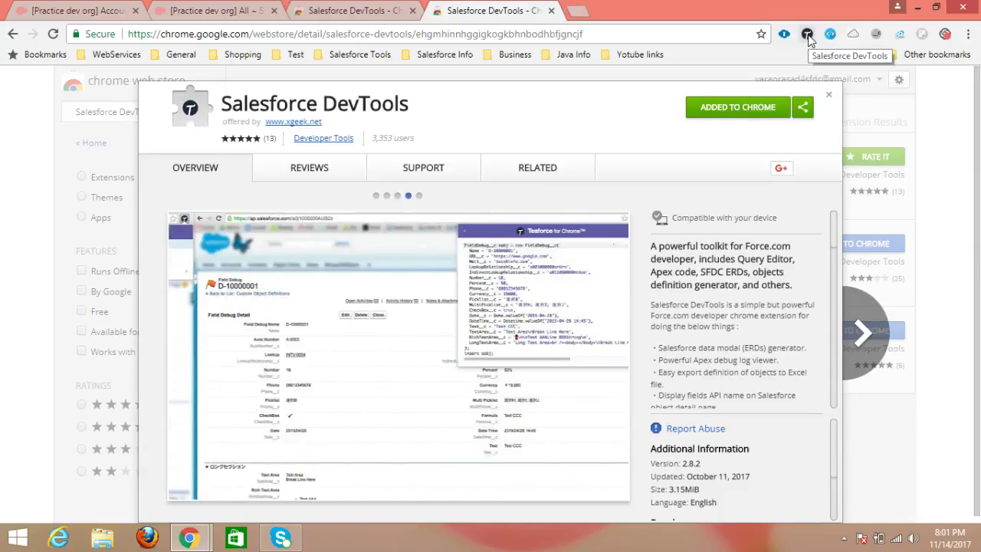
- Close both Chrome Web Store tabs and return to the Grand Hotels & Resorts Ltd account record
click(829, 96)
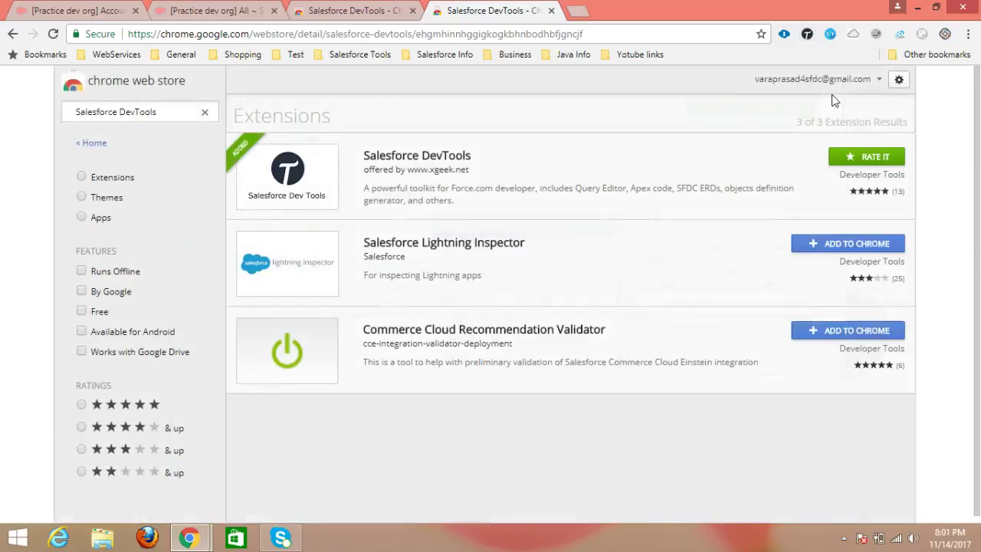
click(552, 10)
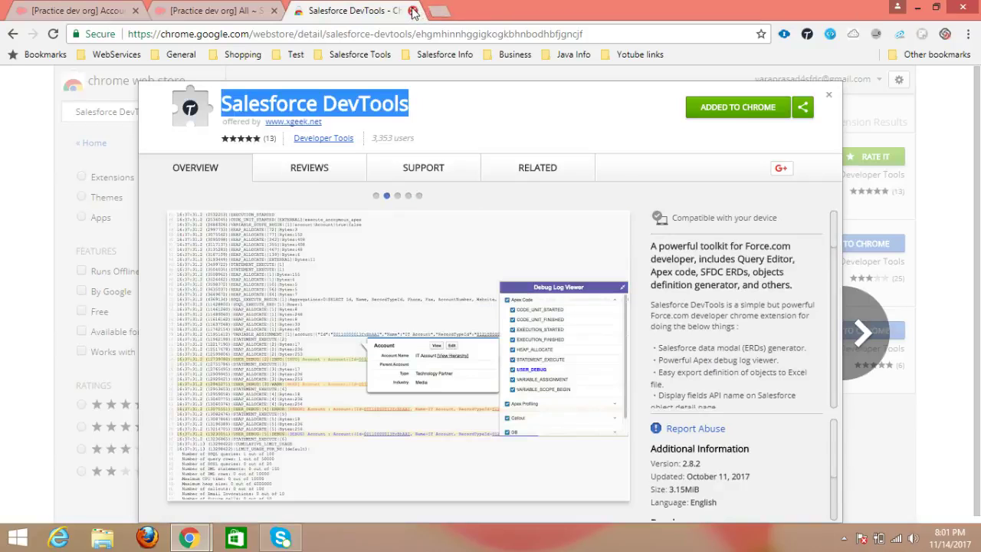
click(412, 11)
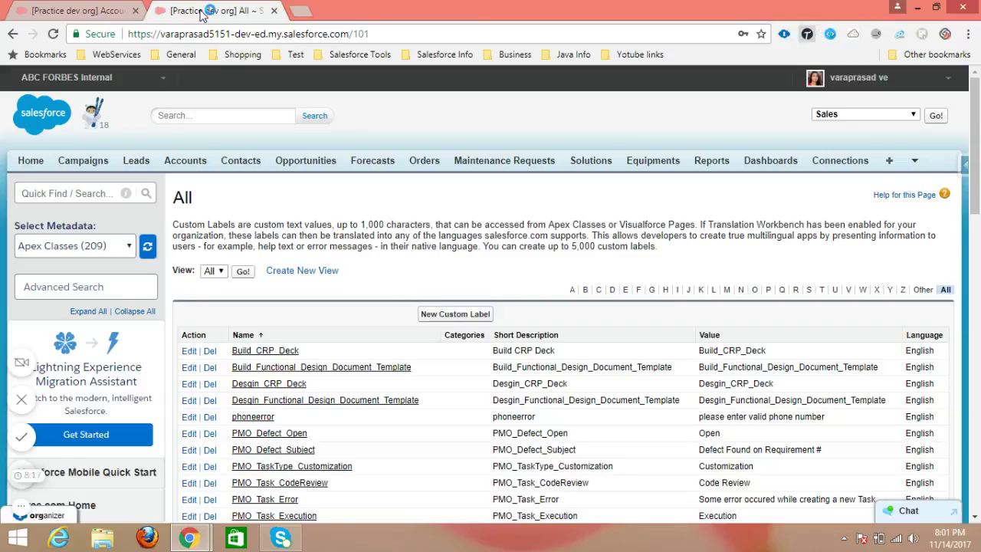
click(40, 6)
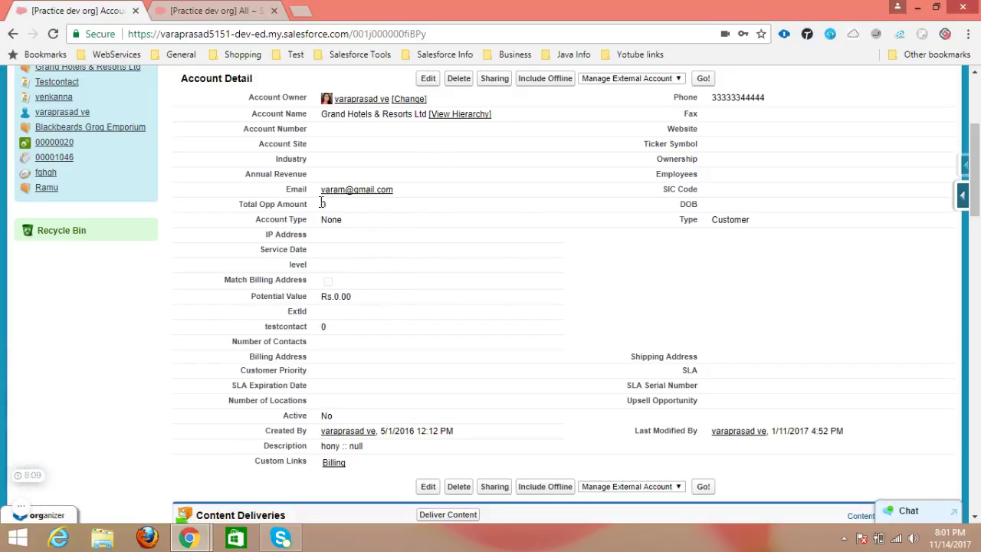
- Show the object API names on the account record with Salesforce DevTools and highlight Account_Type__c
click(808, 38)
click(808, 39)
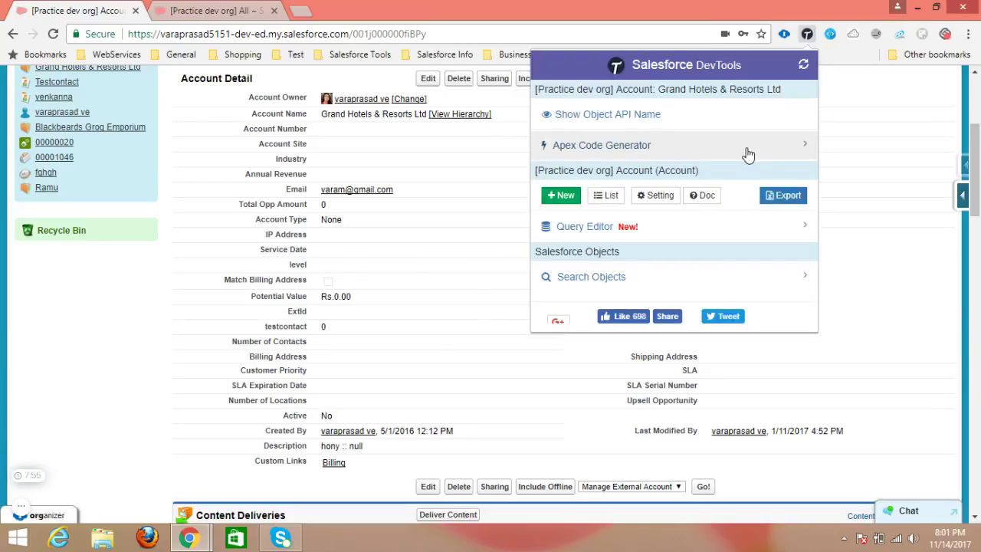
click(606, 118)
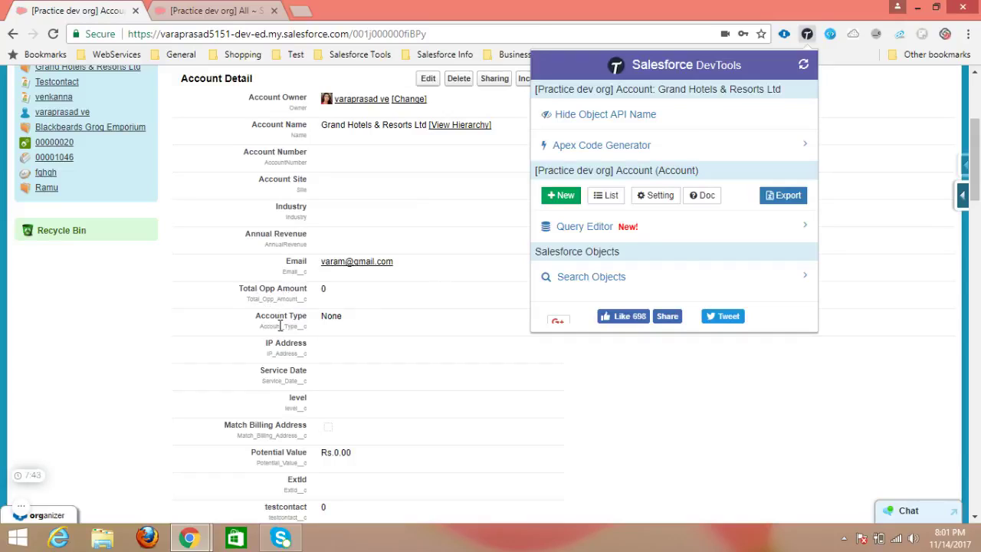
double_click(280, 325)
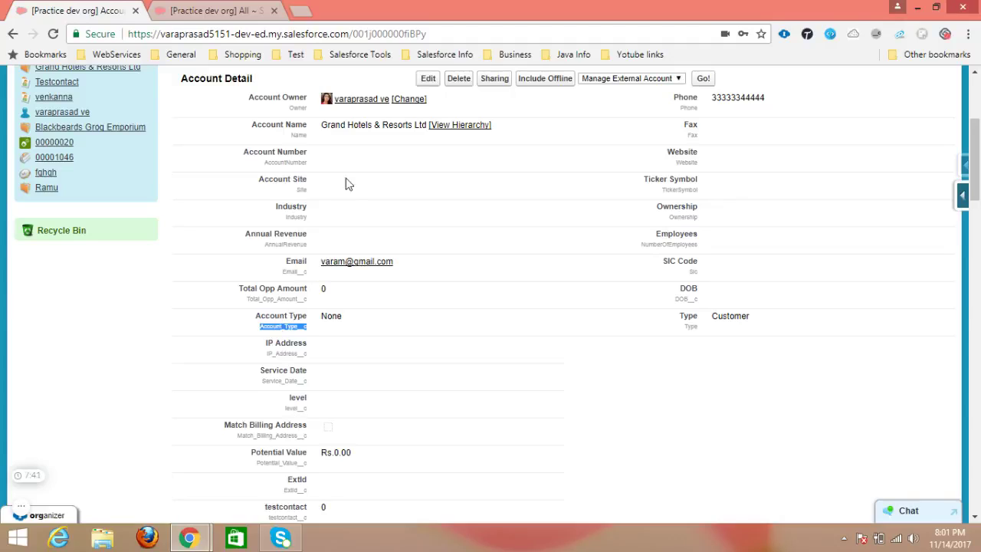
- Hide the object API names and generate the account's Apex insert code, selecting the whole snippet
click(807, 39)
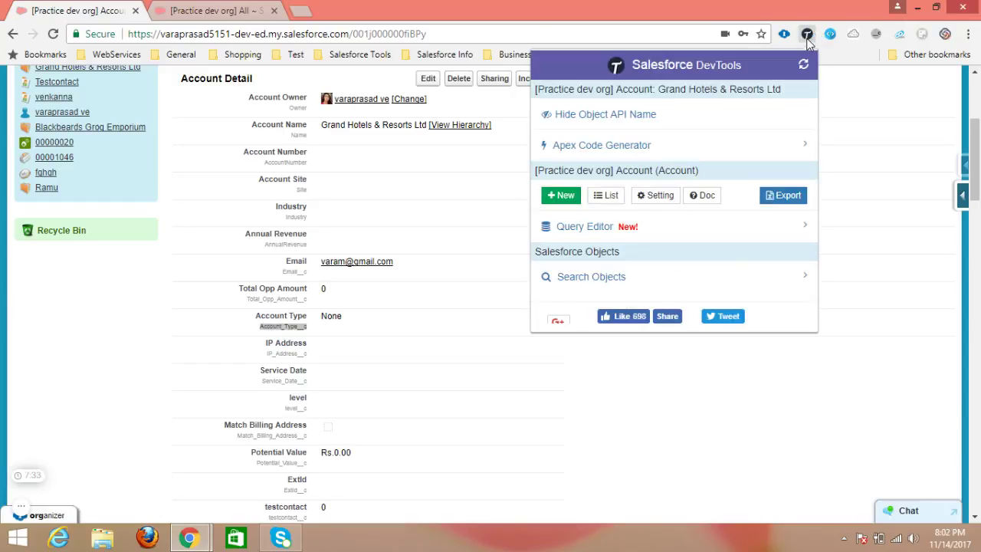
click(633, 119)
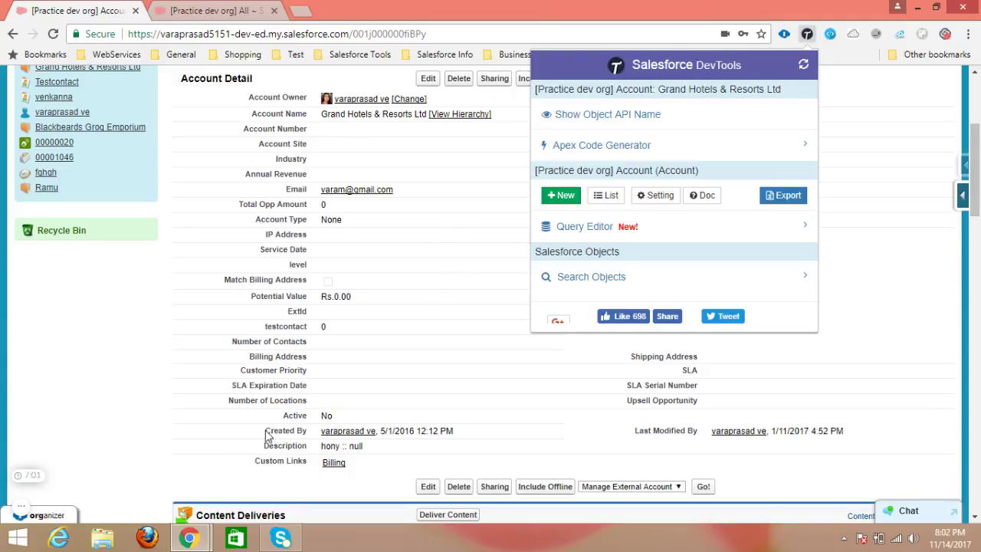
click(617, 157)
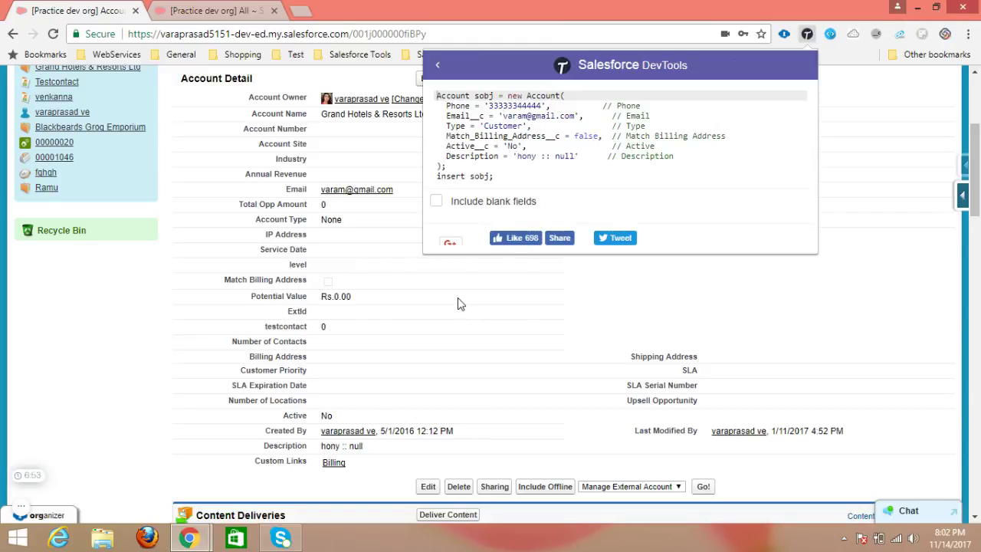
drag(438, 97, 524, 179)
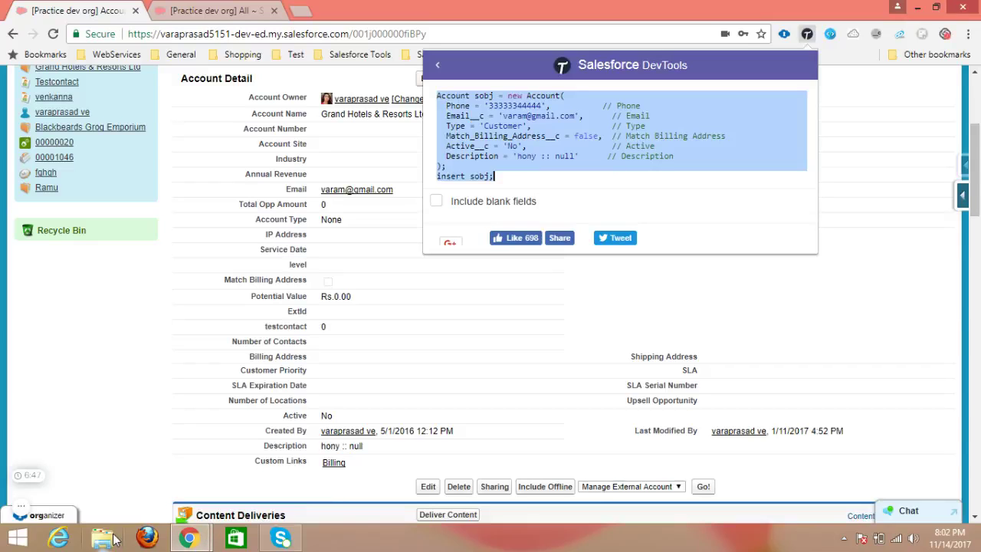
- Open Notepad++ and replace the text in the new 8 file with an empty for(){ } block followed by the generated Account code
key(super+r)
key(Return)
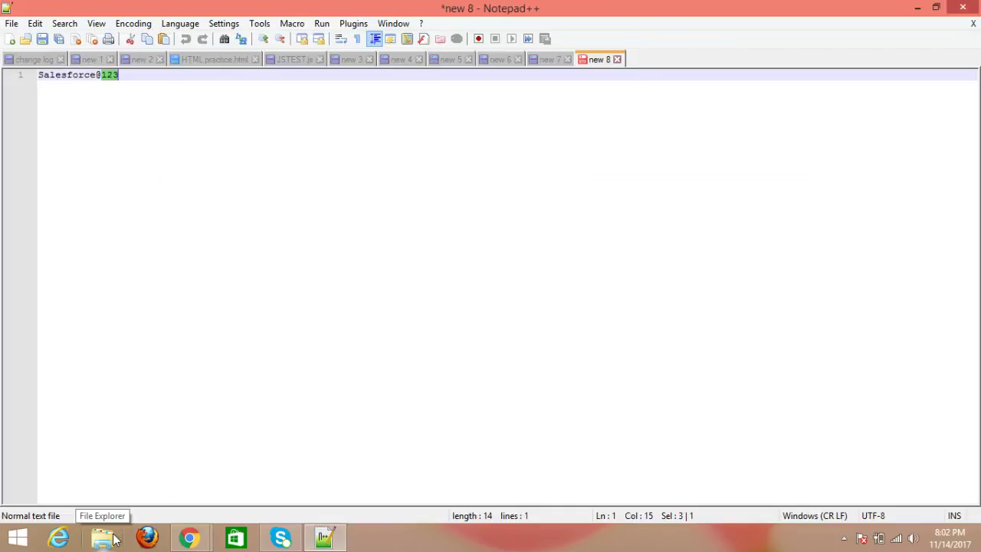
click(110, 273)
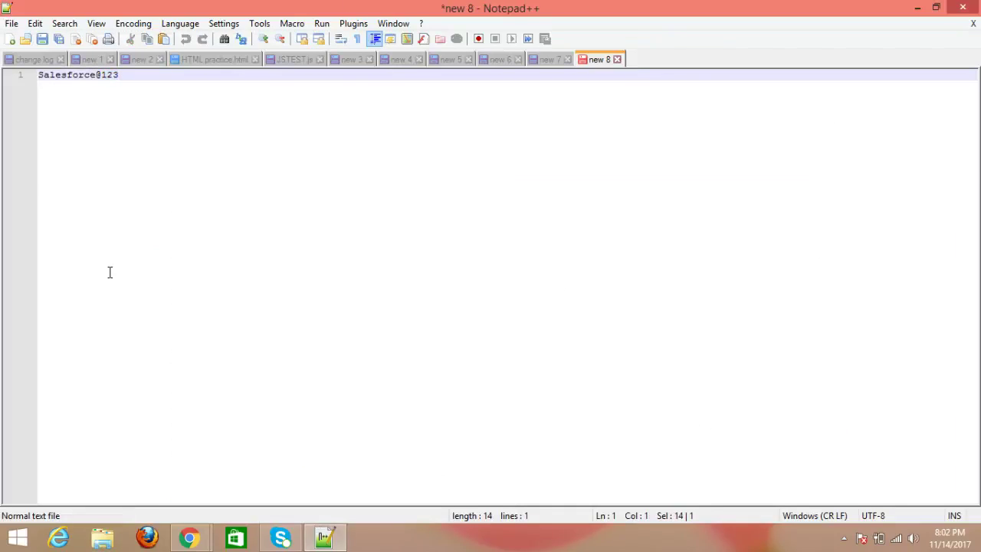
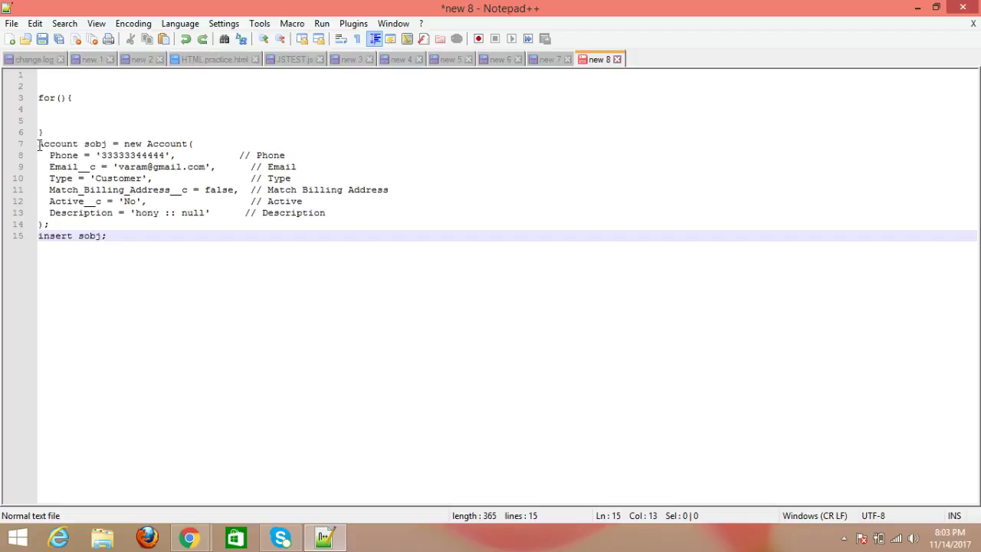
- Move the Account insert code inside the for block by copying it between the braces and deleting the original below
drag(37, 144, 128, 236)
key(ctrl+c)
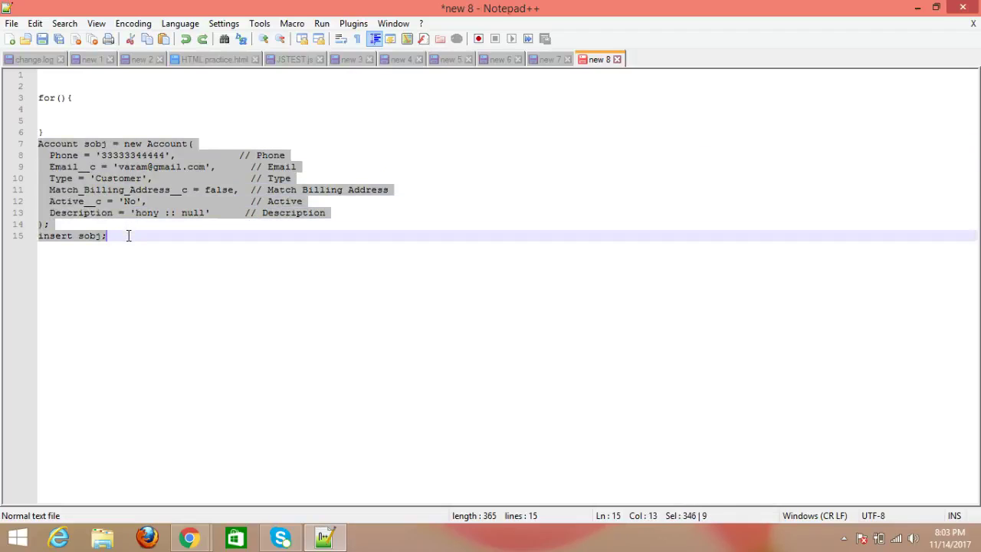
click(57, 110)
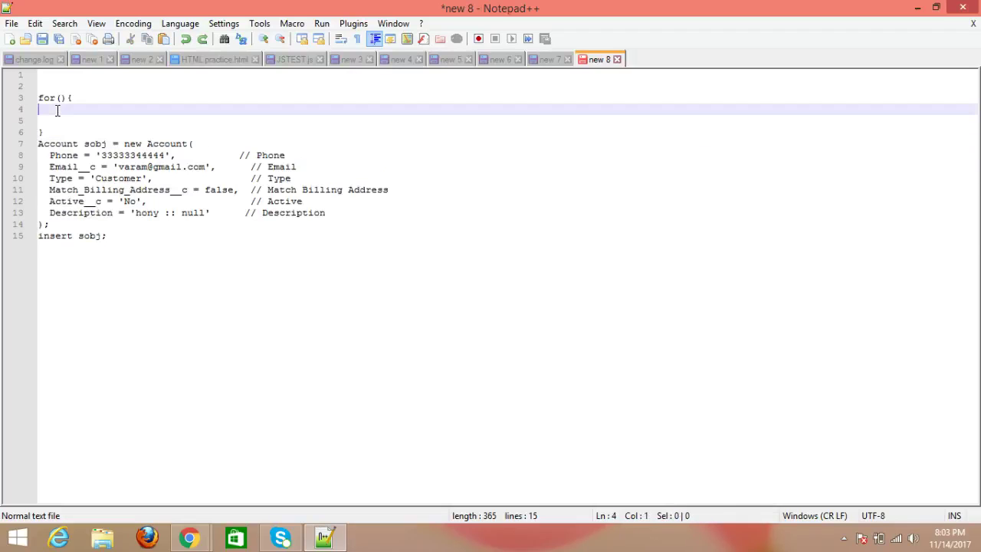
key(ctrl+v)
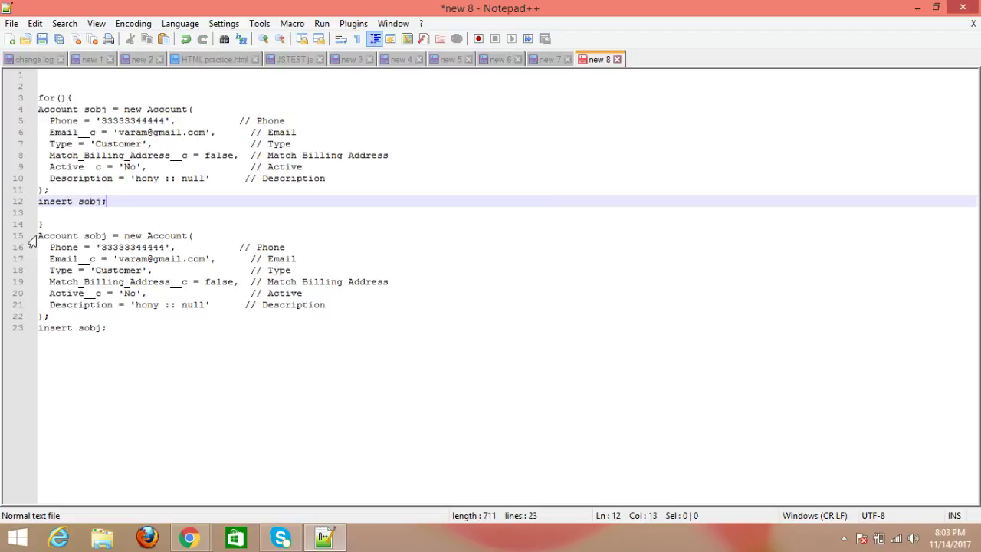
drag(38, 235, 181, 326)
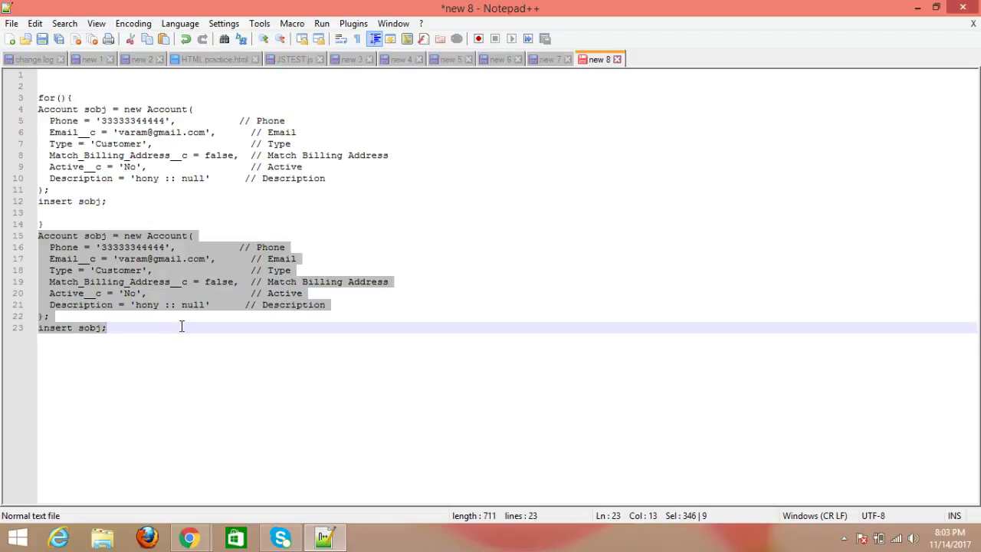
key(Delete)
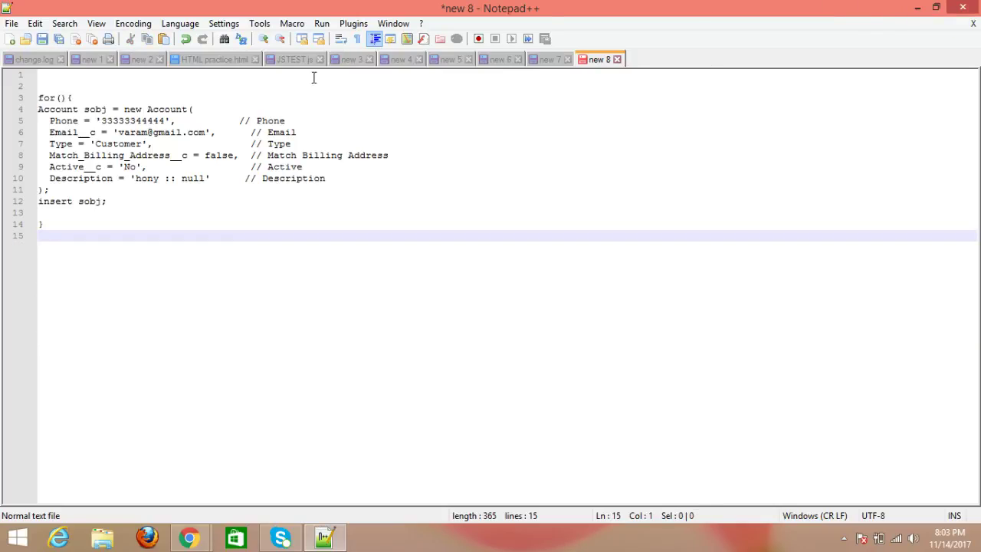
- Fill in the for loop header with "integre i=0;i < 10"
click(59, 97)
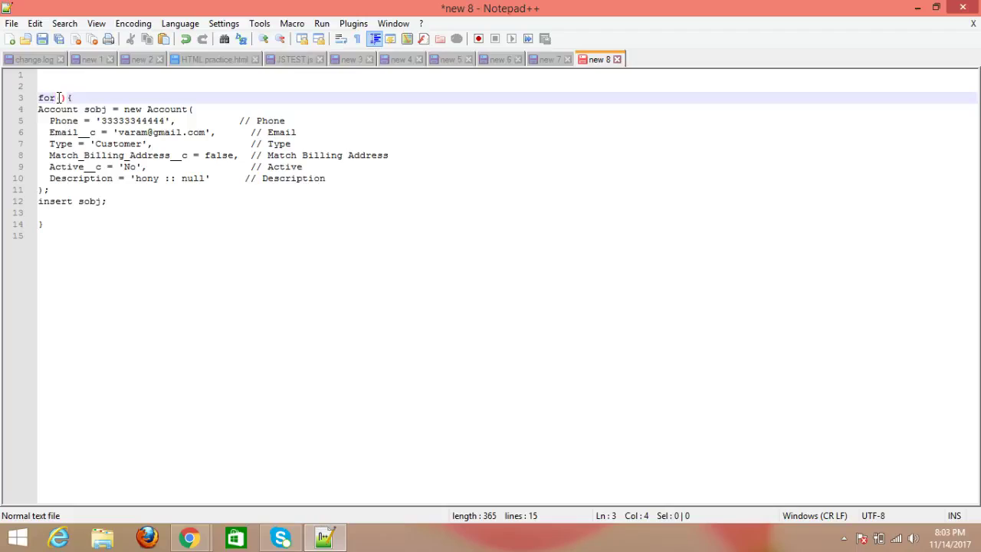
text(integre)
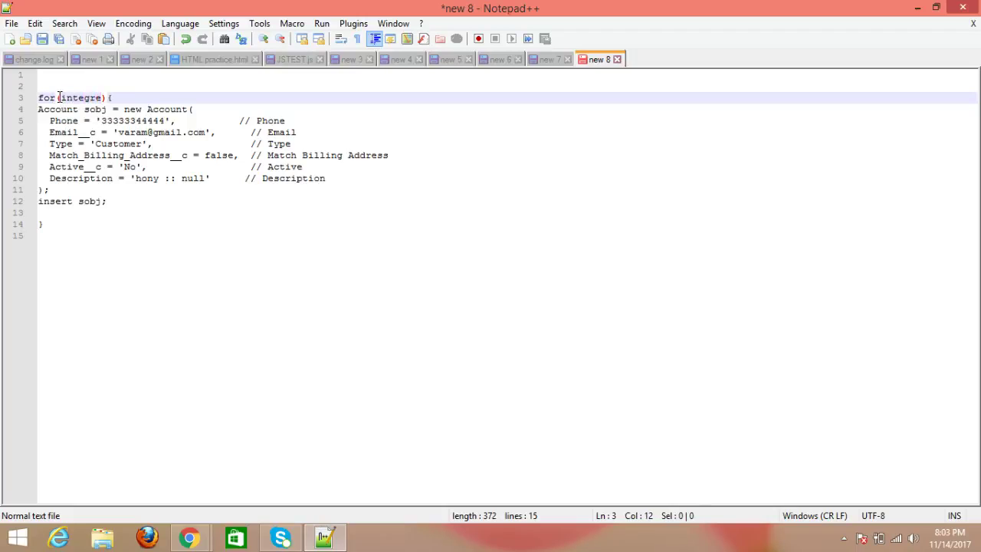
text( i=0;i <)
key(BackSpace)
text(10)
click(59, 97)
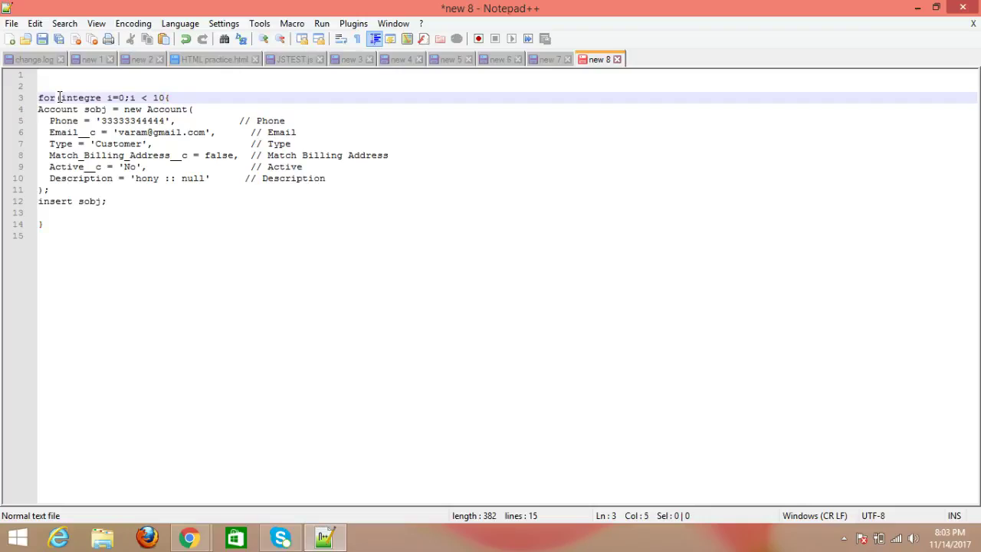
text(( ; )
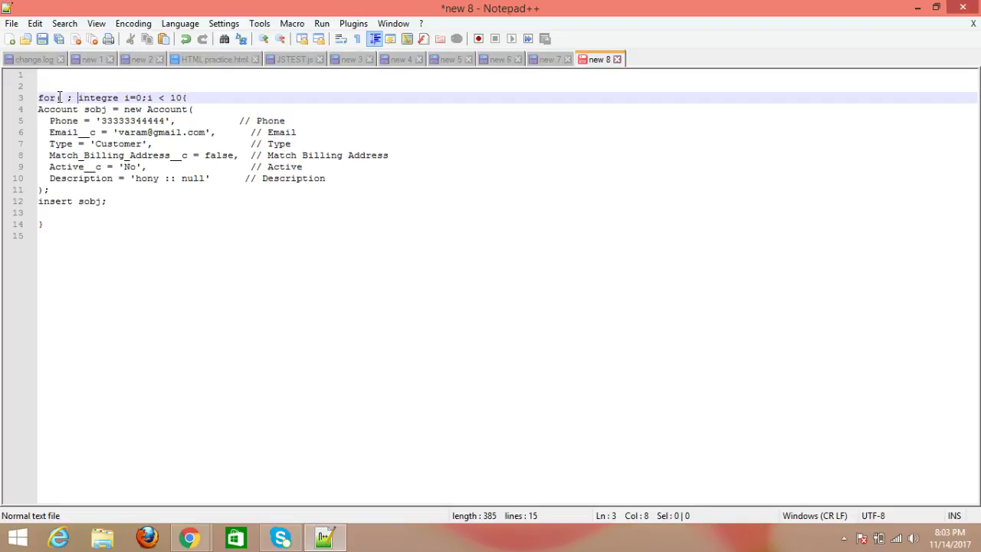
text(i++)
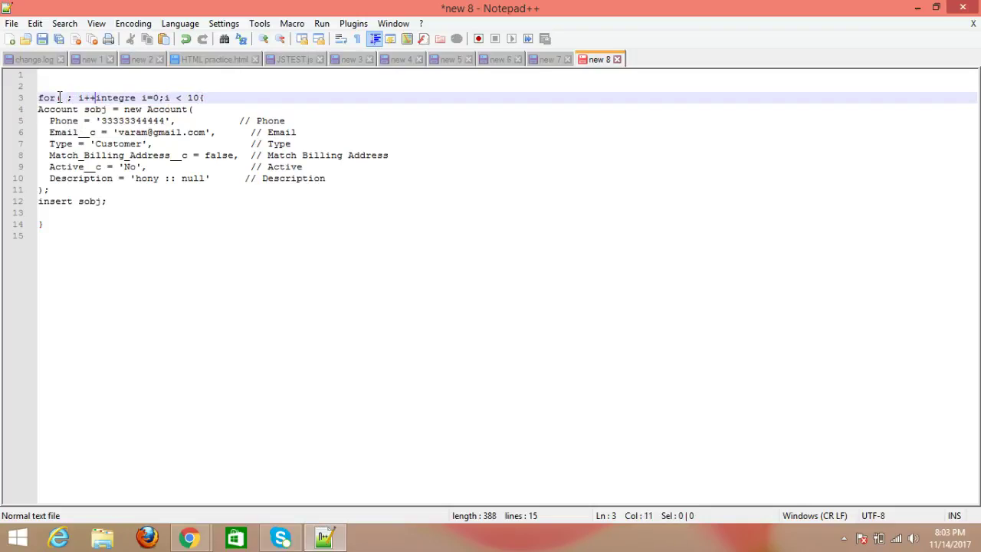
key(BackSpace)
key(BackSpace)
key(BackSpace)
key(BackSpace)
key(BackSpace)
key(BackSpace)
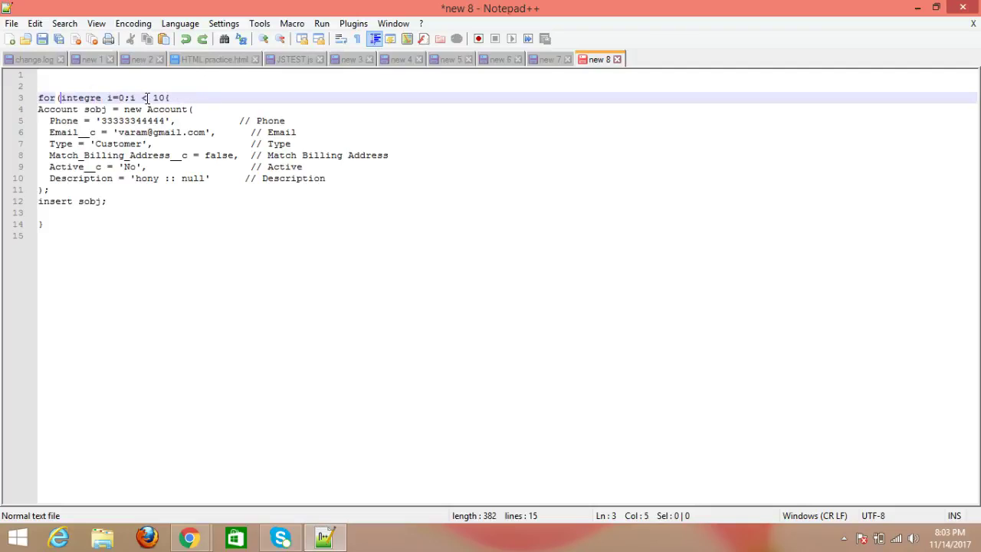
- Change "integre" to "integr" and add "; i++" after the 10 in the for loop header
click(102, 97)
key(BackSpace)
click(158, 96)
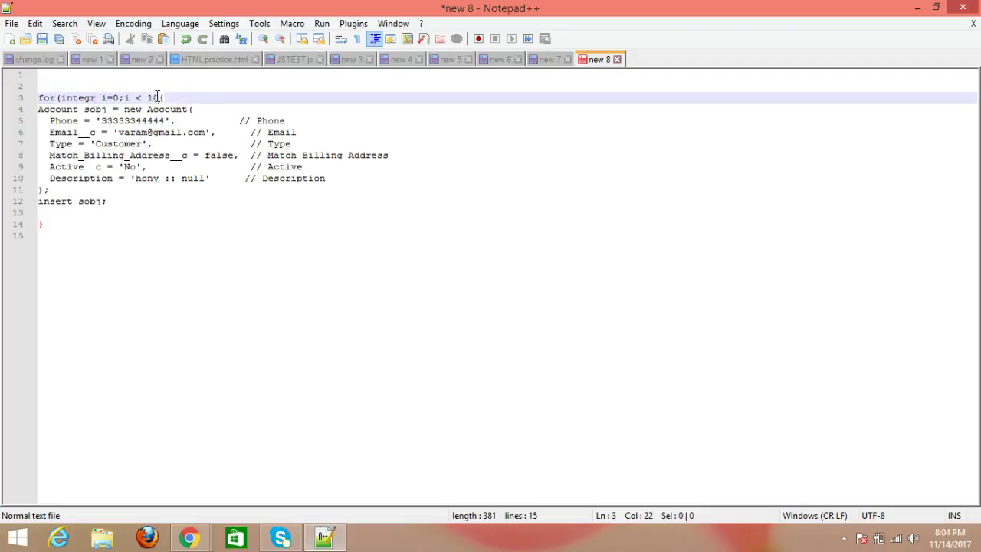
text(; i++)
- Append +i to the Phone value inside the loop, and select the code from the first line through "insert sobj;"
click(172, 121)
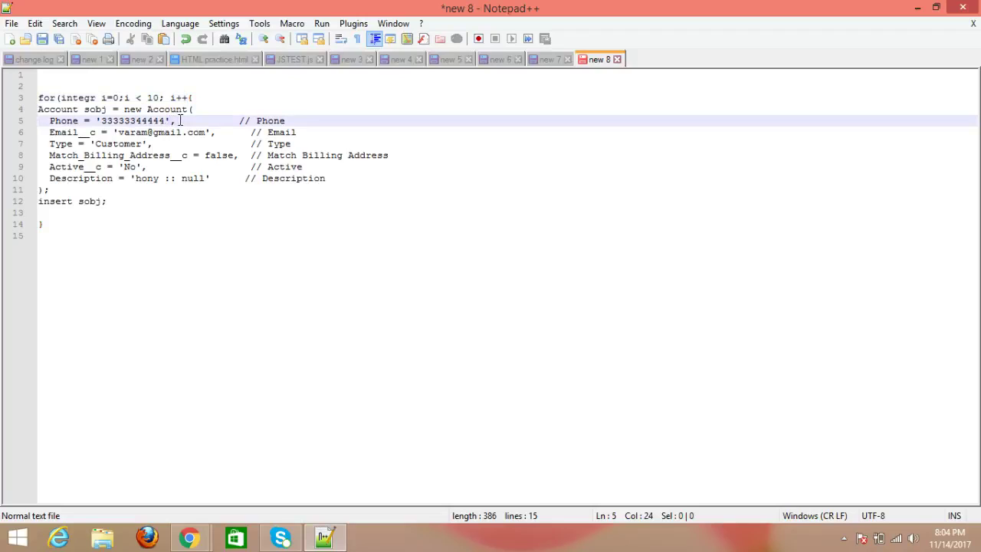
text(+i)
key(BackSpace)
text(i)
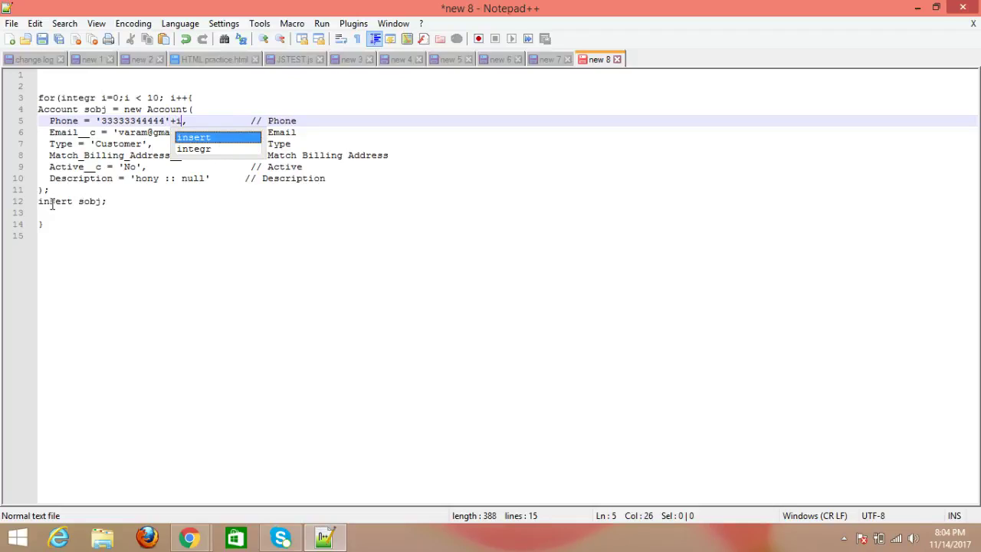
click(49, 87)
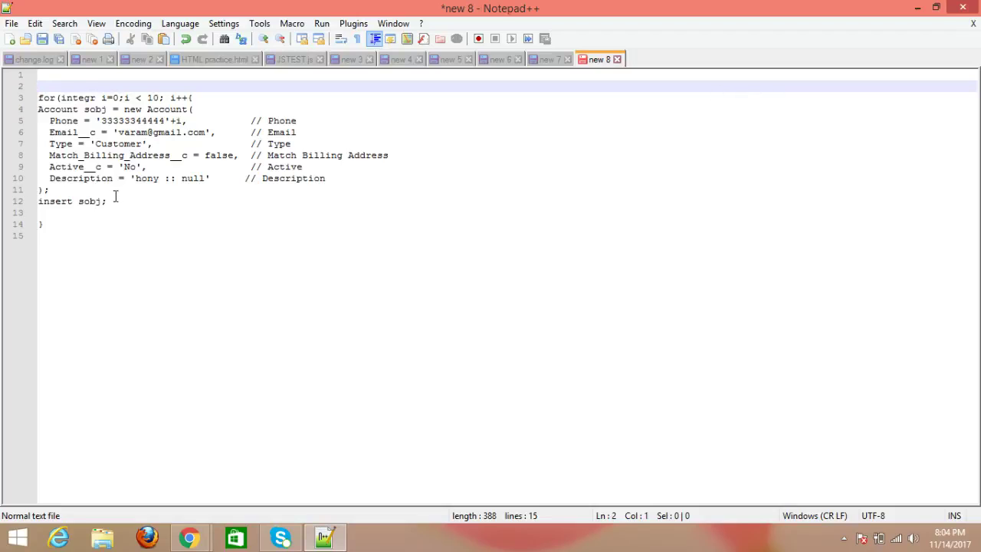
drag(115, 198, 5, 61)
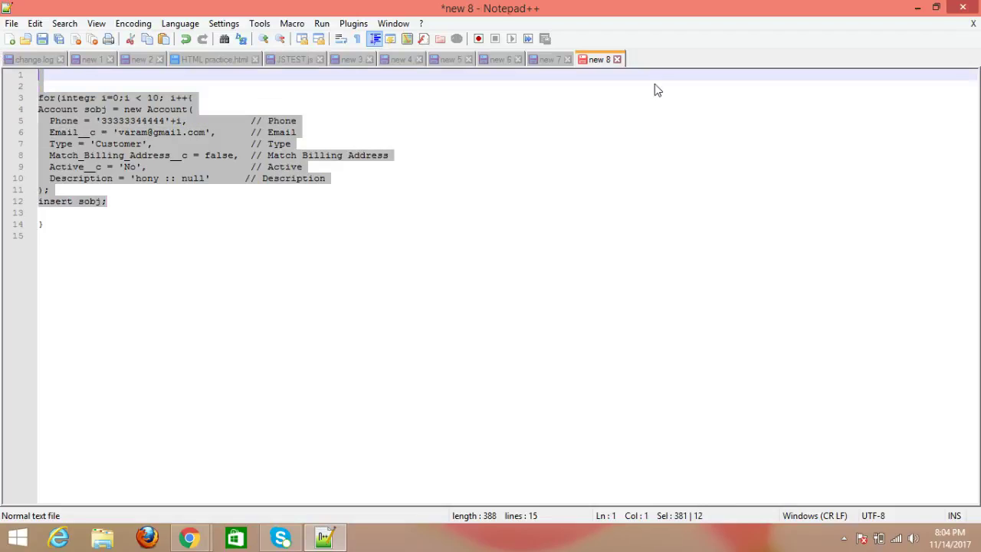
- Return to the account record in Chrome, open the Salesforce DevTools Query Editor, and highlight the record Id in the generated query
click(917, 6)
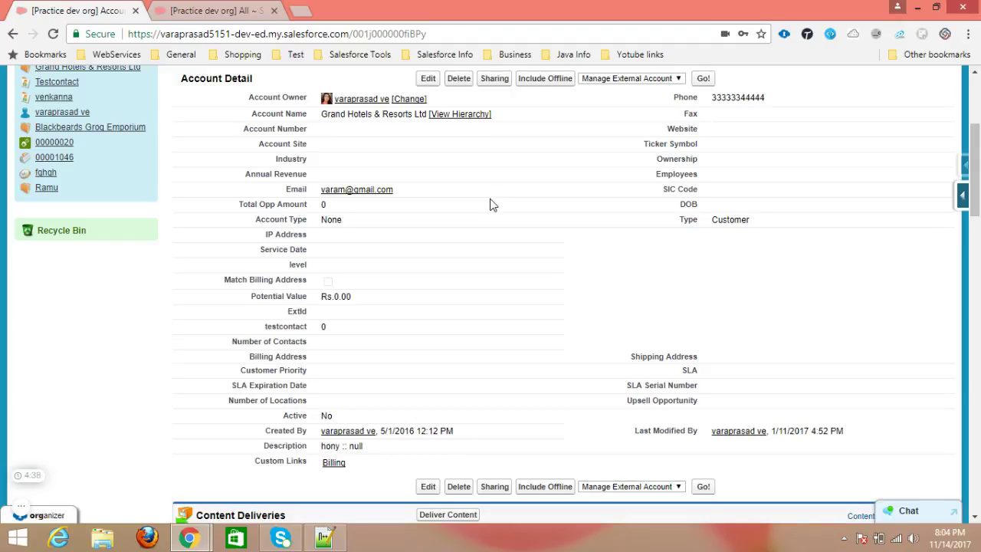
click(809, 33)
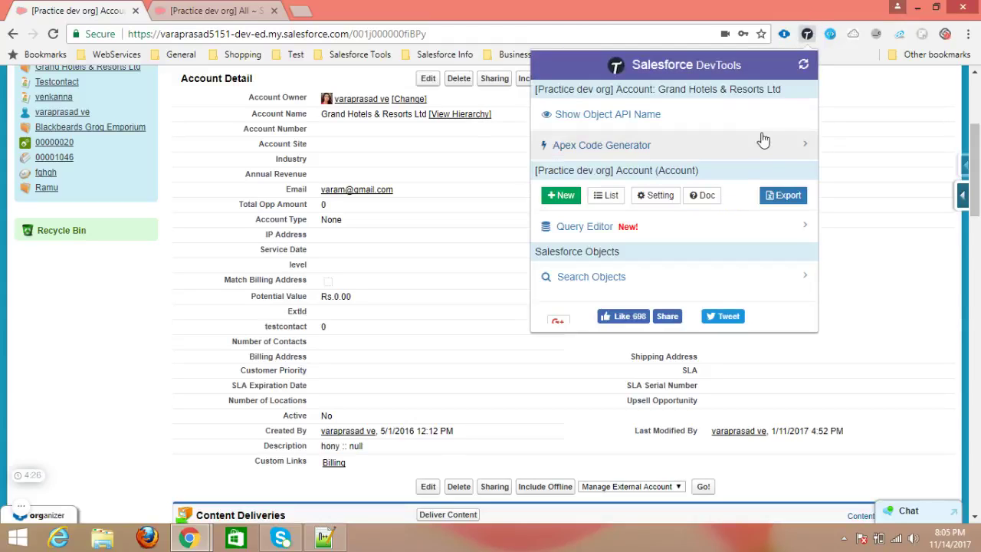
click(664, 227)
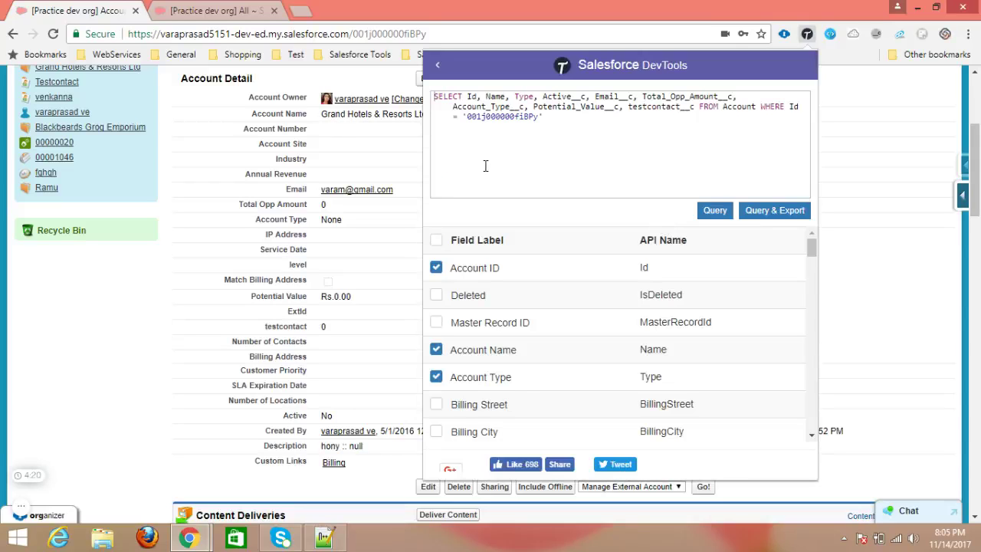
double_click(570, 112)
double_click(500, 116)
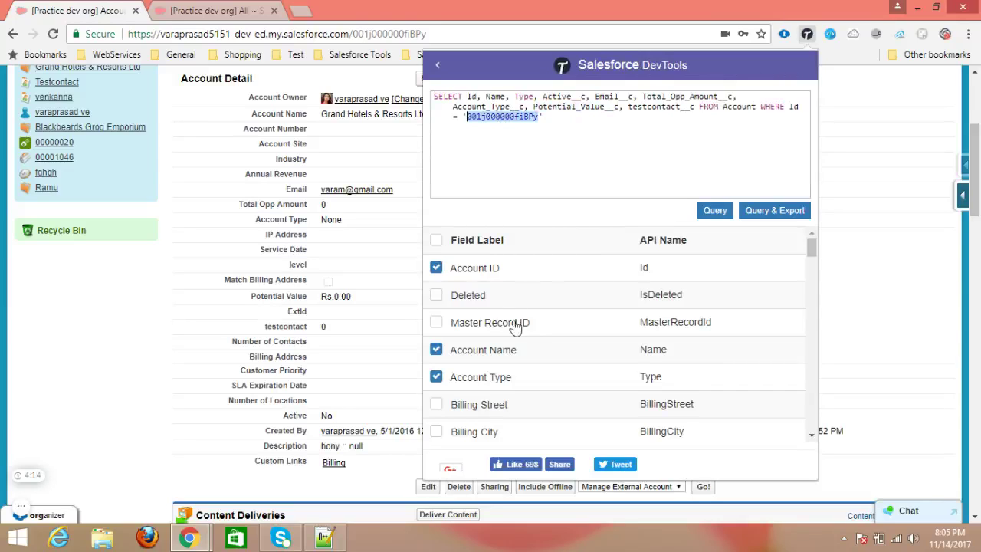
- Add the Billing Latitude and Billing Longitude fields to the account query and select the entire query text for copying
drag(811, 243, 815, 273)
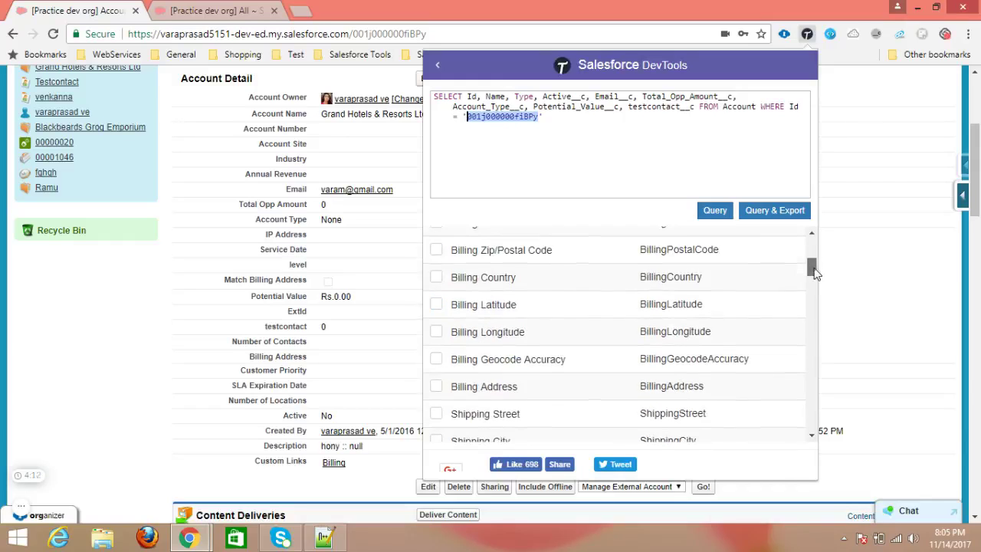
click(435, 305)
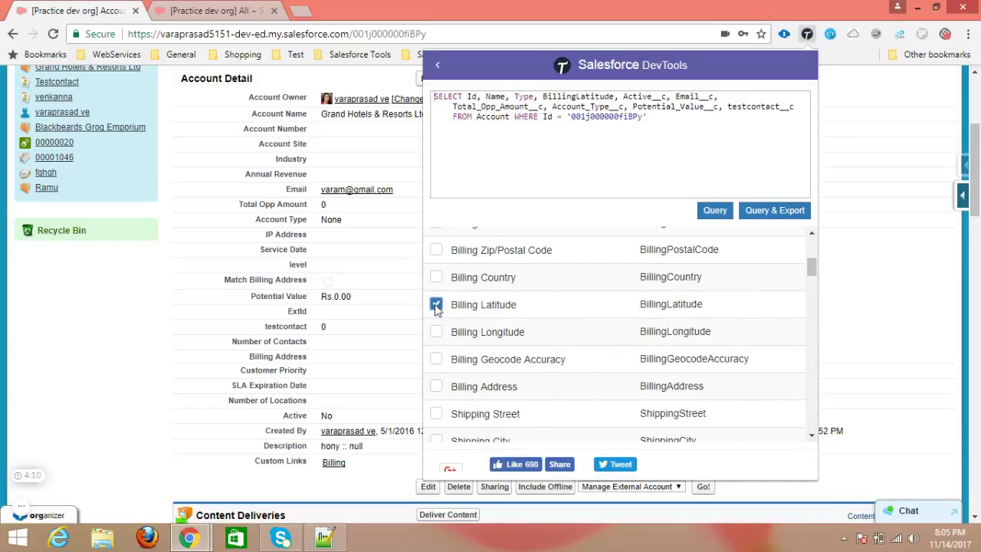
click(435, 331)
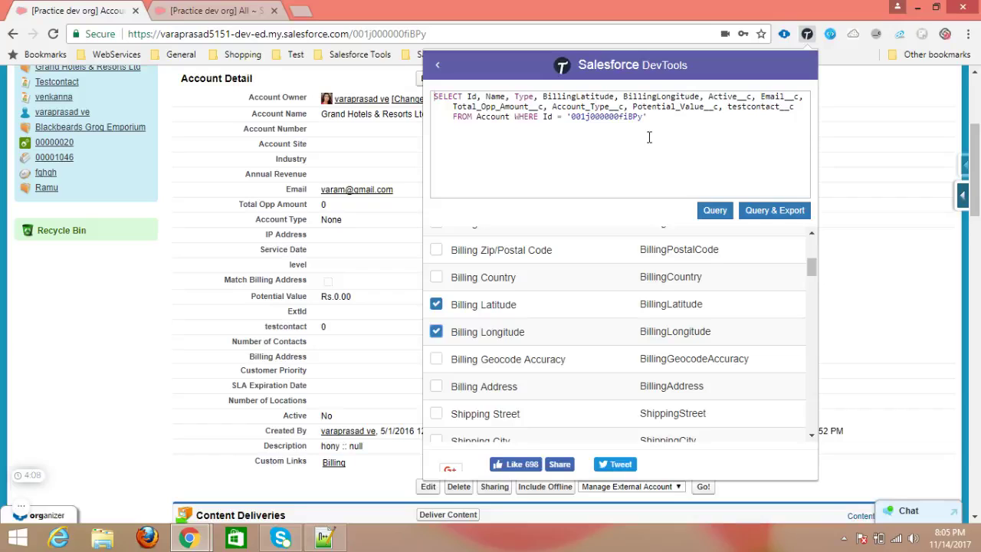
drag(649, 116, 414, 93)
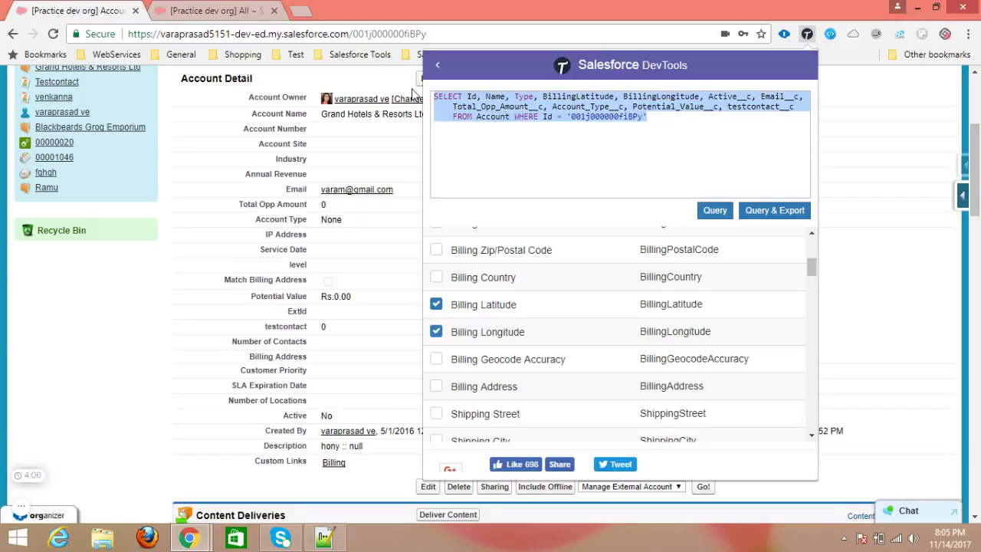
- Open organizer's Quick Query on the custom labels page, replace its default query with the copied account query, and execute it to view all result columns
click(196, 10)
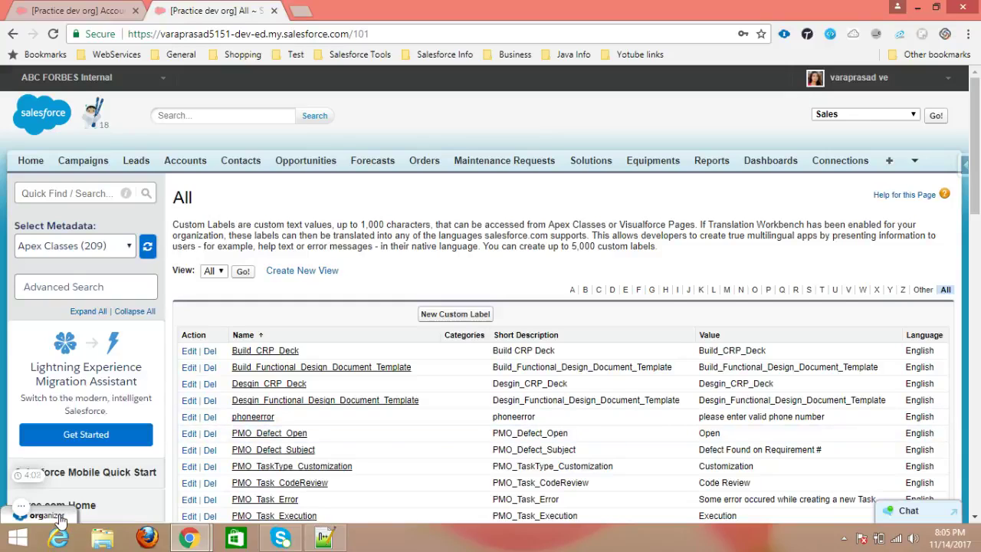
click(61, 518)
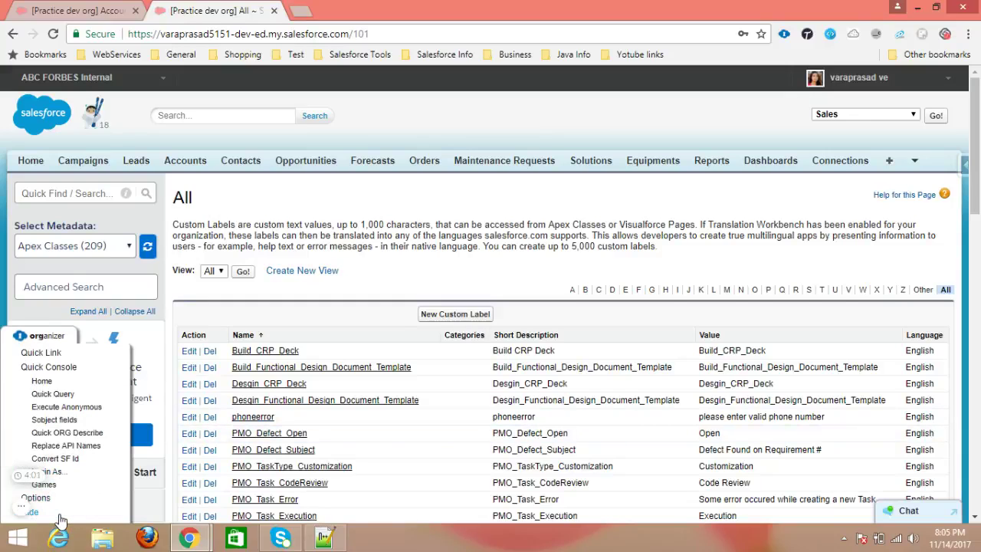
click(53, 394)
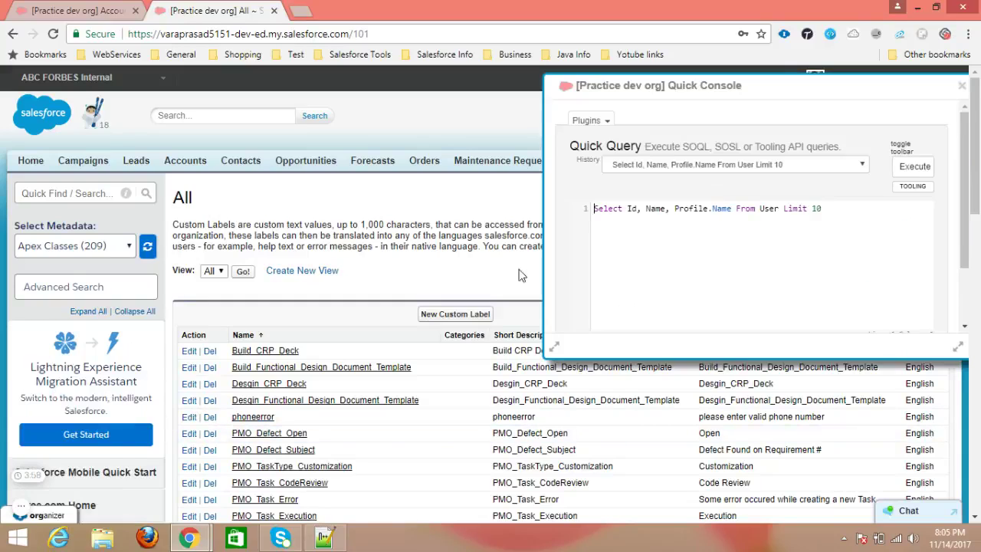
key(ctrl+a)
key(ctrl+v)
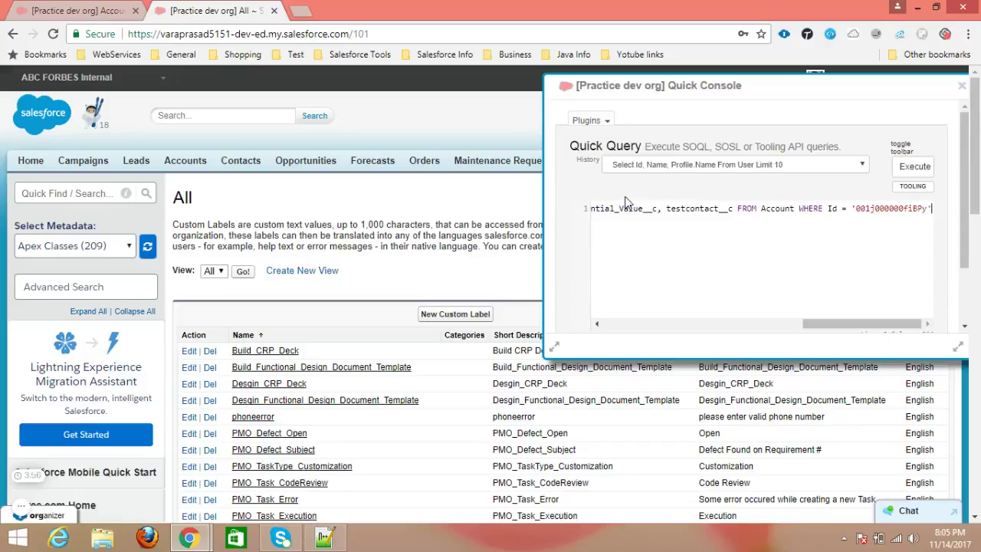
click(911, 168)
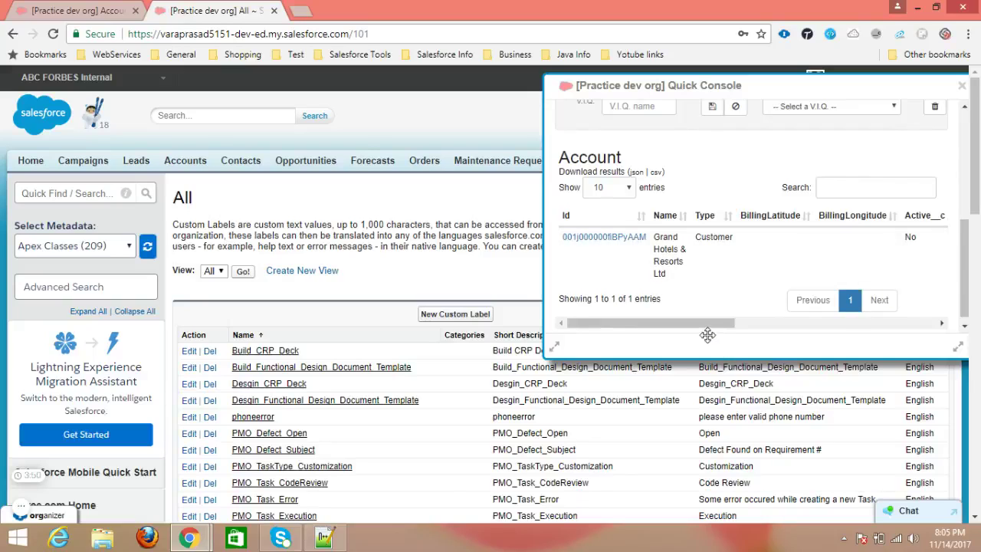
drag(702, 323, 931, 331)
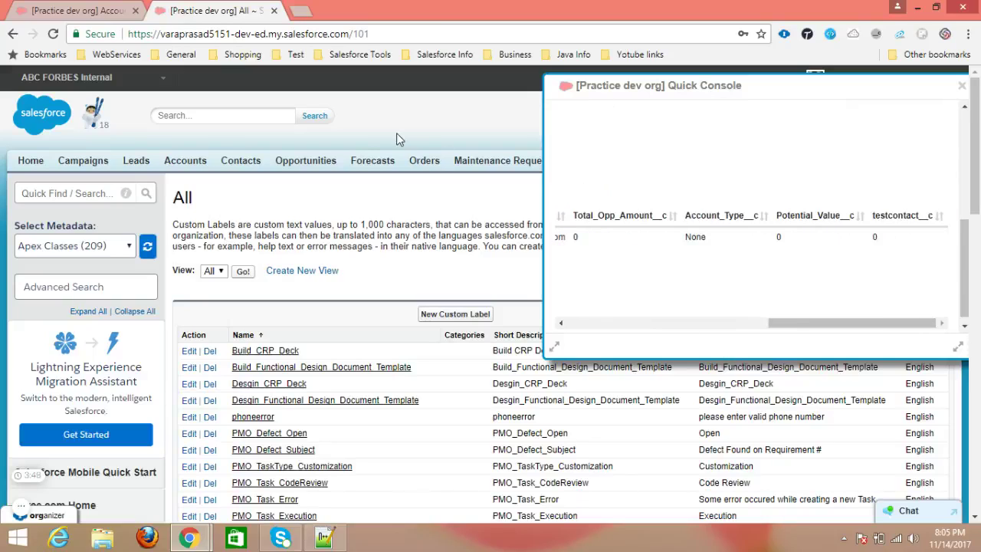
- Return to the account record and search Salesforce Objects in DevTools for "account"
click(81, 9)
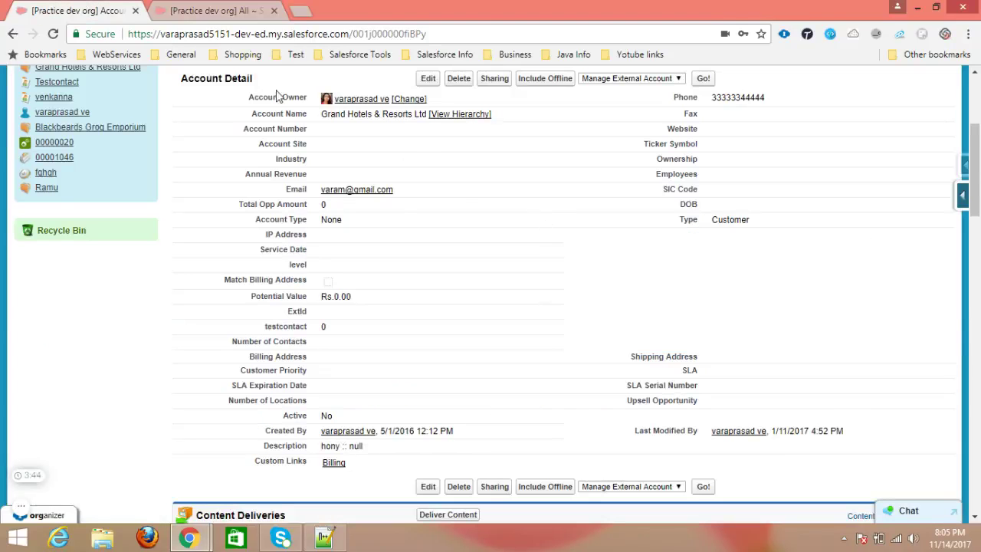
click(809, 36)
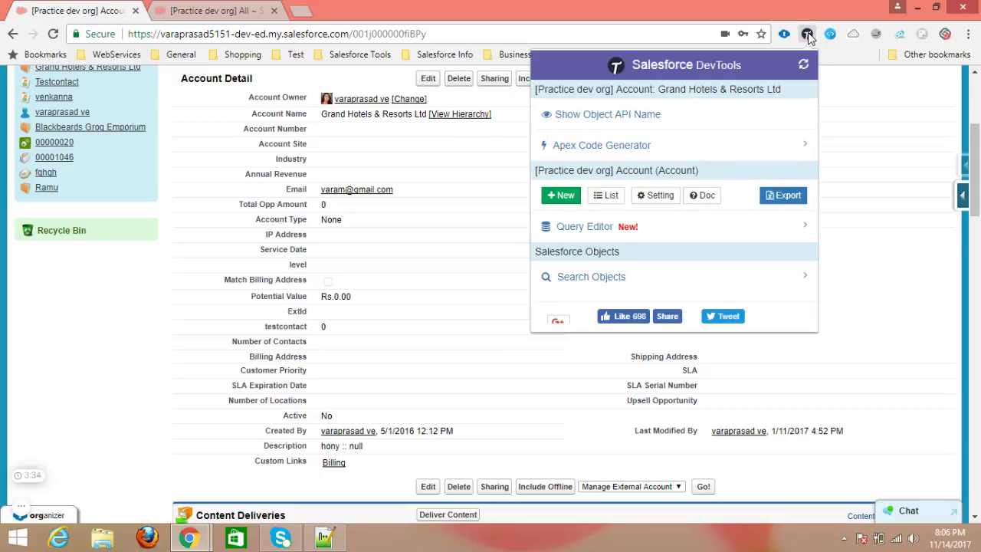
click(624, 287)
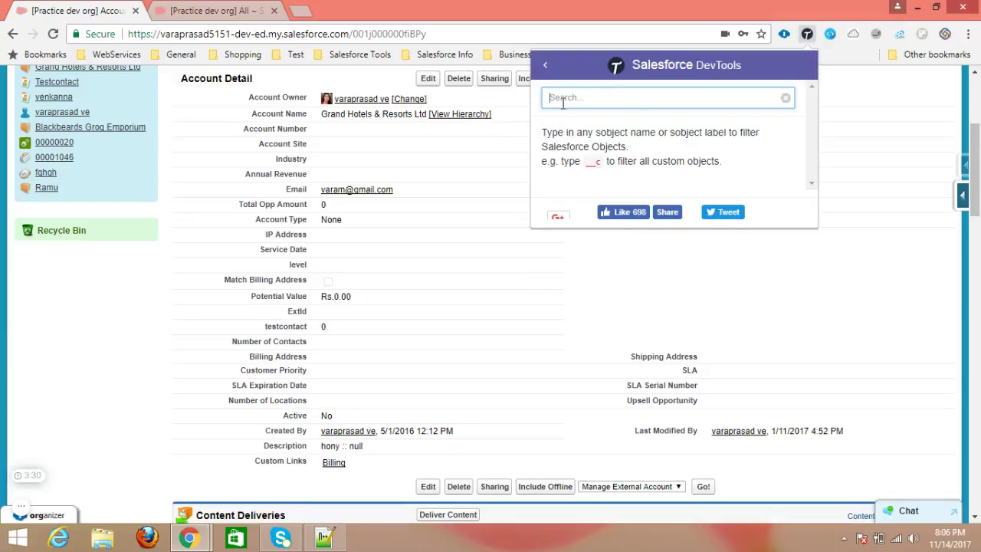
text(account)
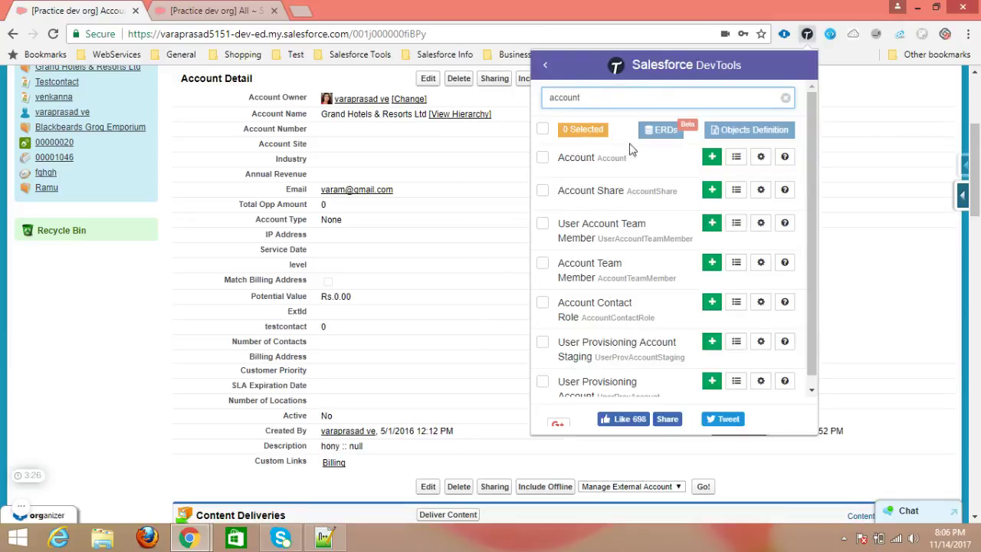
- Generate an entity-relationship diagram for Account, Account Share, User Account Team Member and Account Team Member, and open Salesforce ERDs.svg to inspect the Account fields
click(543, 157)
click(543, 190)
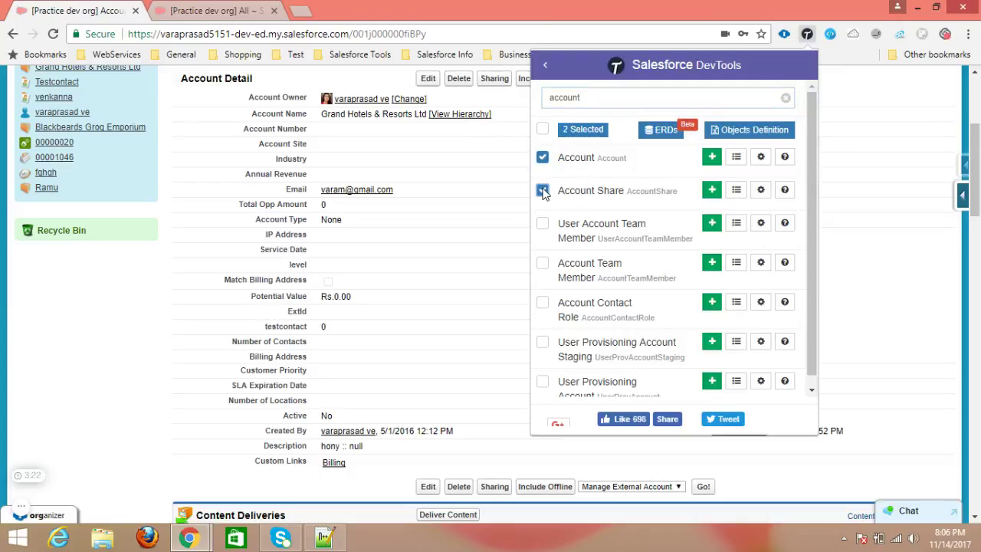
click(544, 225)
click(542, 265)
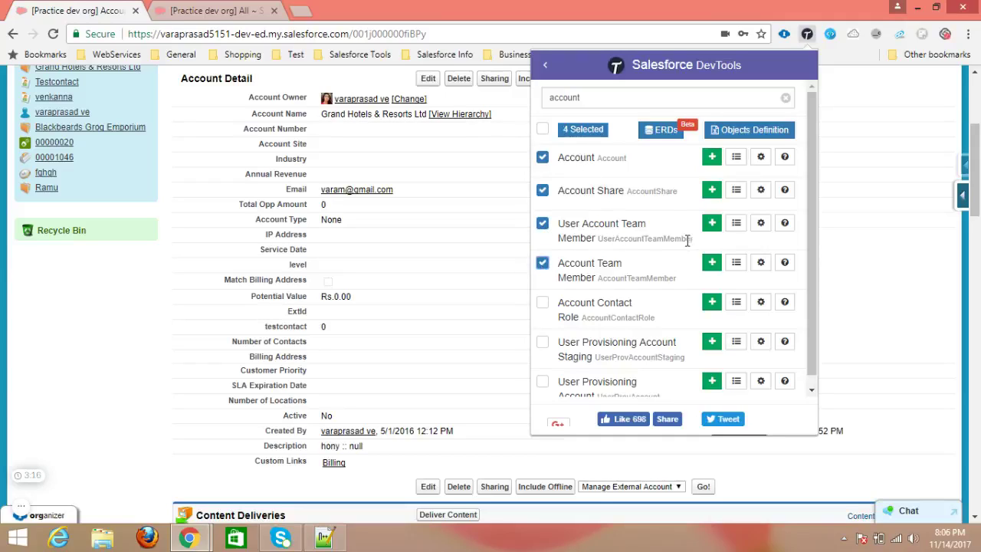
click(670, 132)
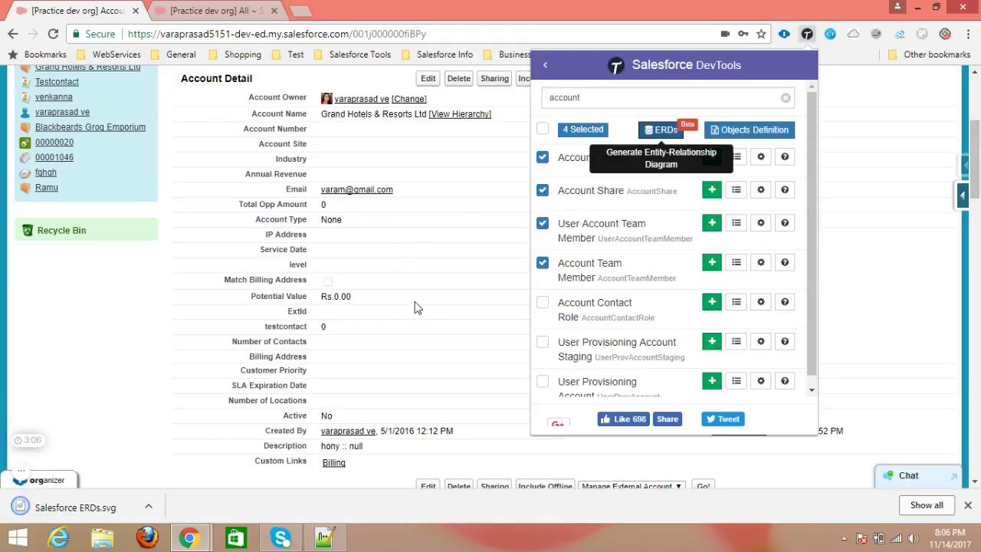
click(88, 512)
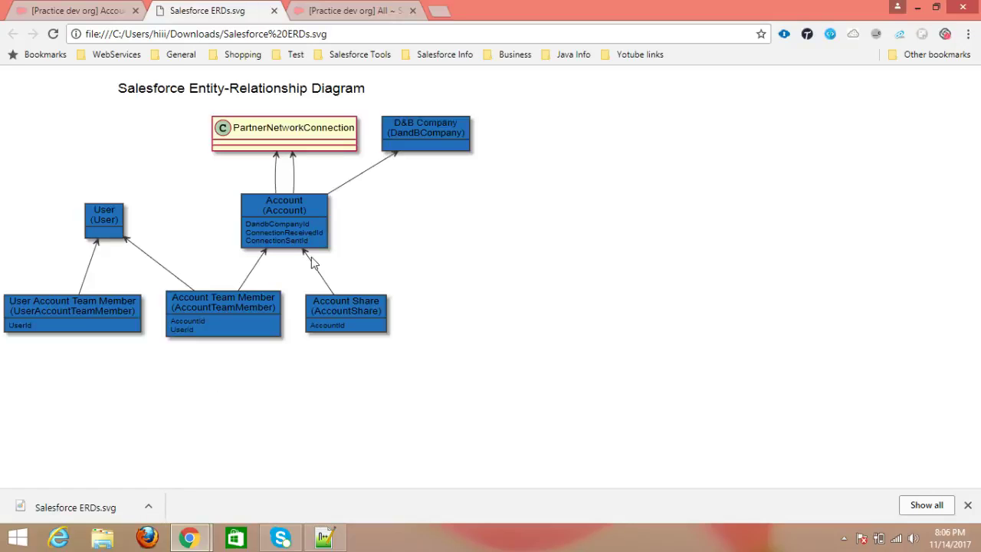
drag(296, 211, 345, 228)
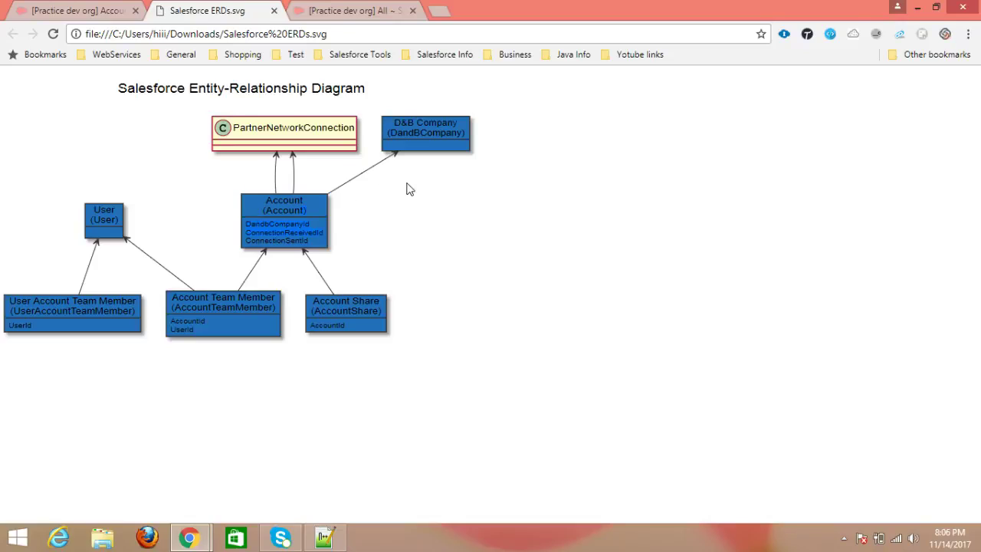
- Return to the account record and open the Account object's list view from Salesforce DevTools
click(80, 9)
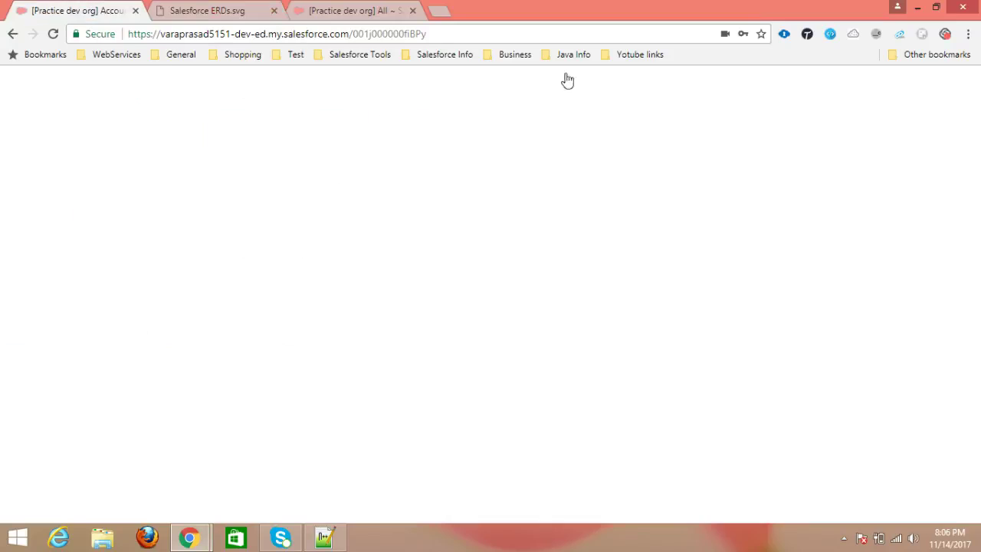
click(808, 36)
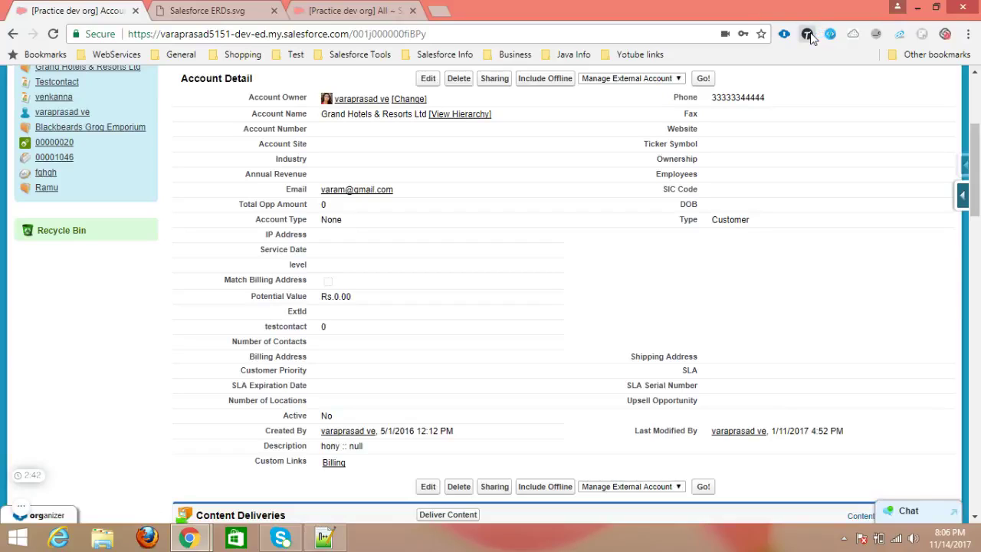
click(809, 35)
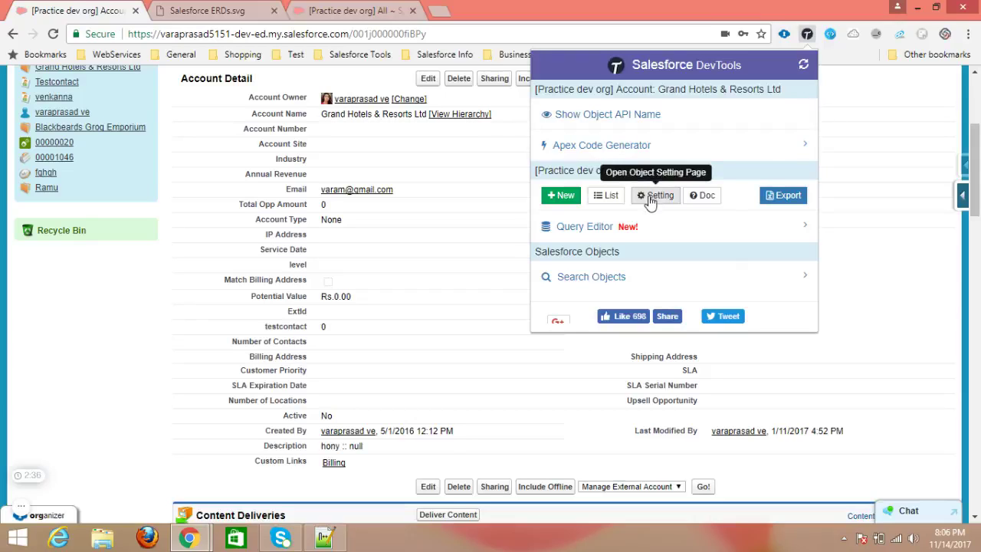
click(606, 196)
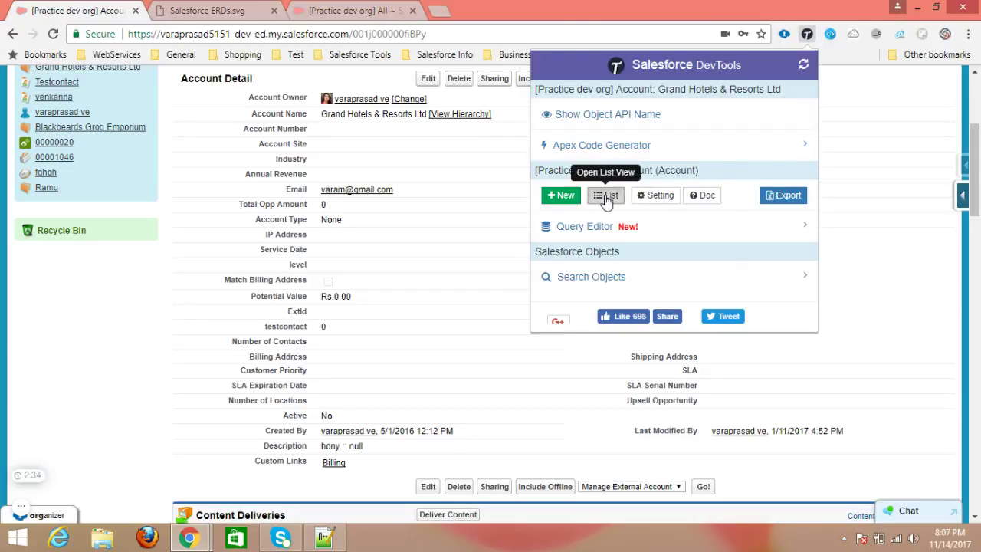
- Look over the Salesforce DevTools options available on the All Accounts list view, and close the popup
click(46, 9)
mouse_move(21, 507)
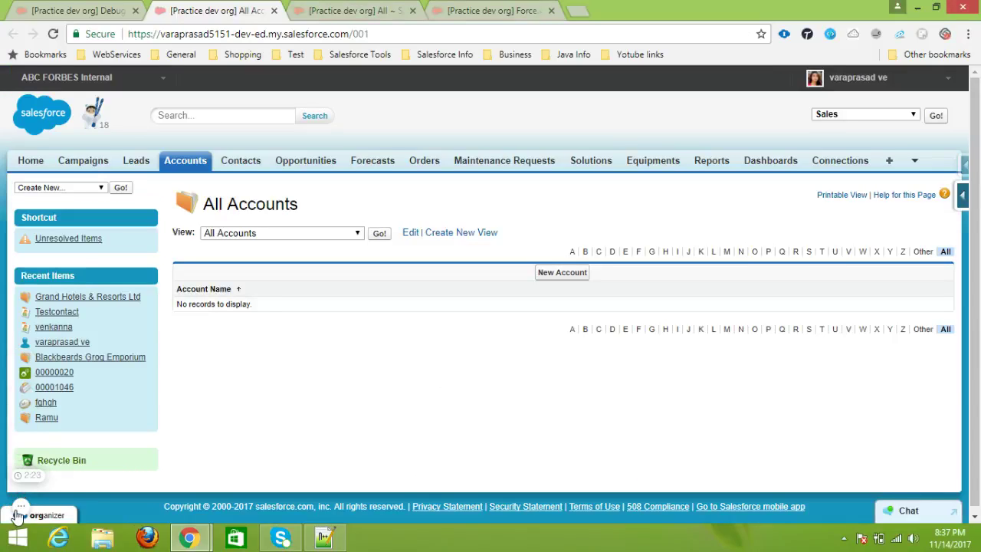
click(808, 33)
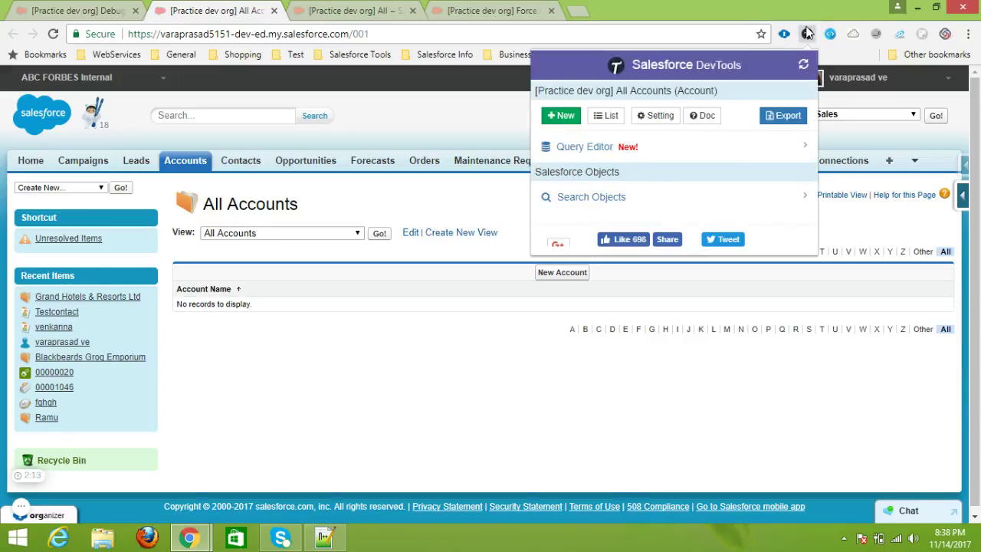
click(346, 120)
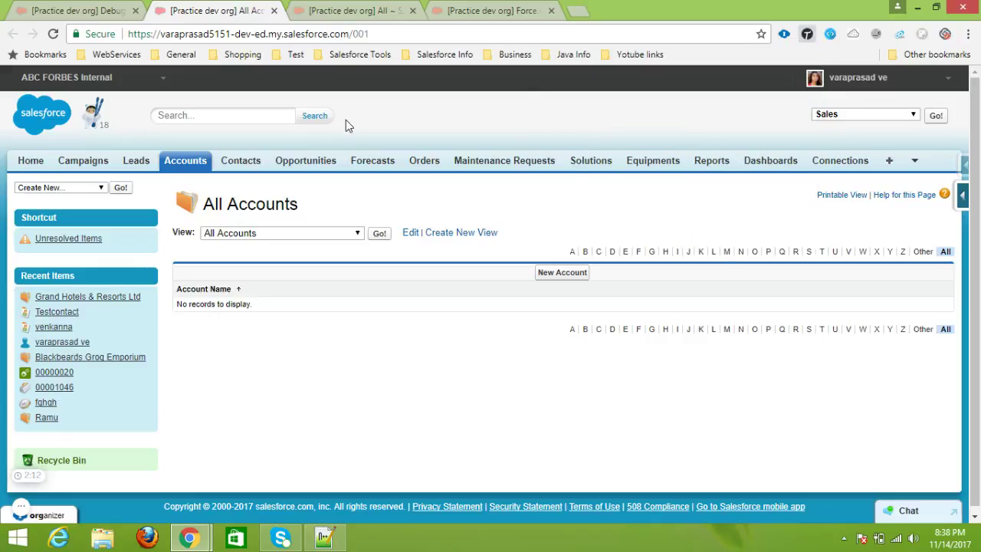
- Switch to the Developer Console and open its window for entering anonymous Apex code
click(77, 11)
click(360, 10)
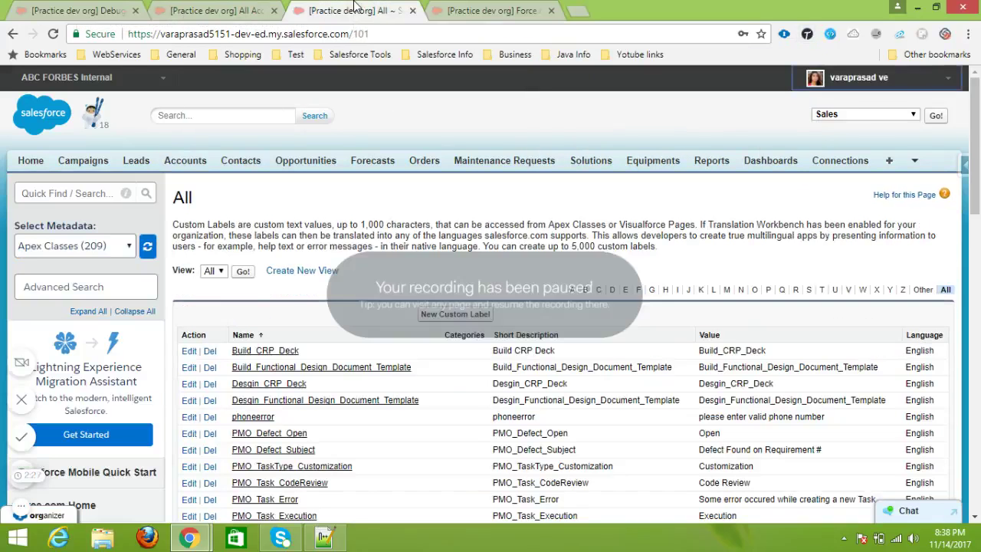
click(460, 6)
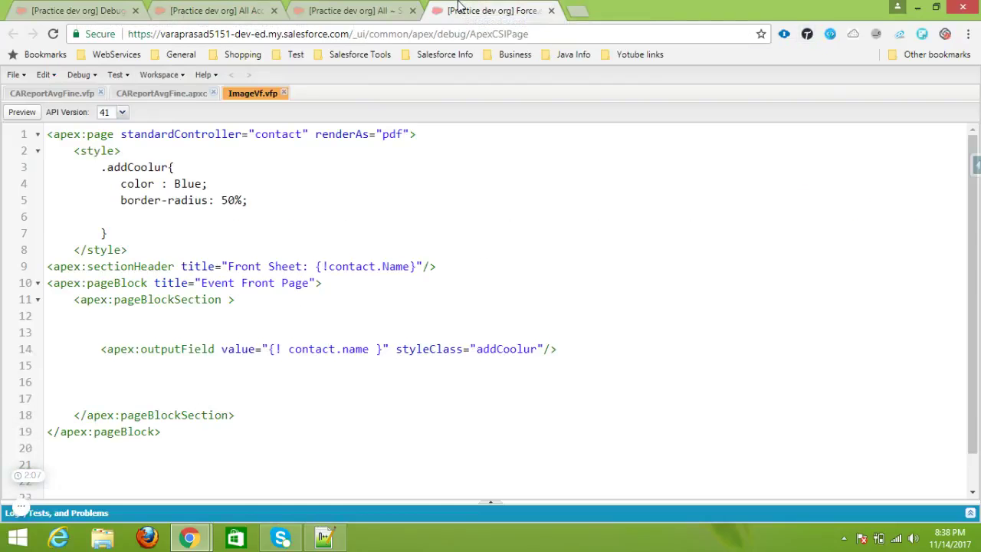
key(ctrl+e)
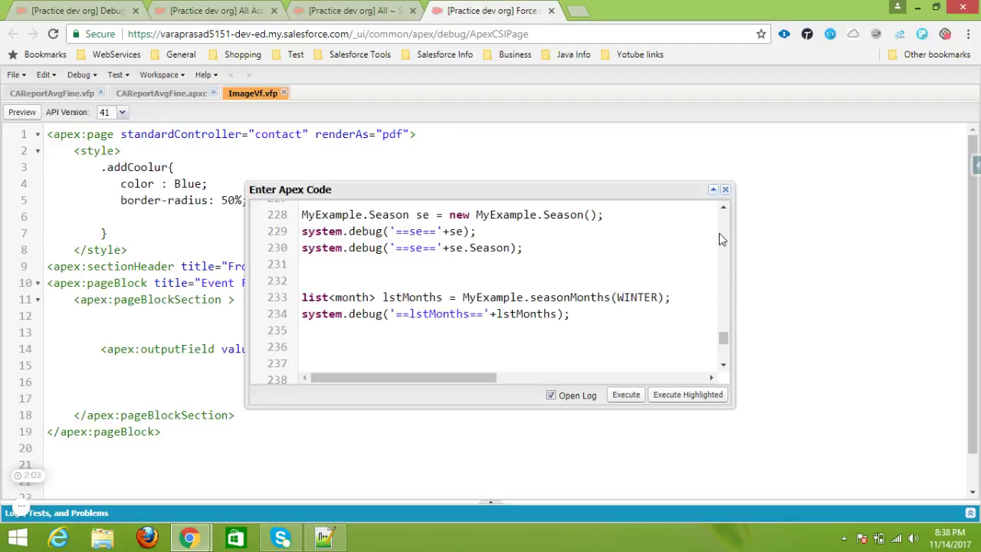
- Try to execute only the highlighted MyExample.Season and lstMonths code on lines 228 to 234
click(724, 207)
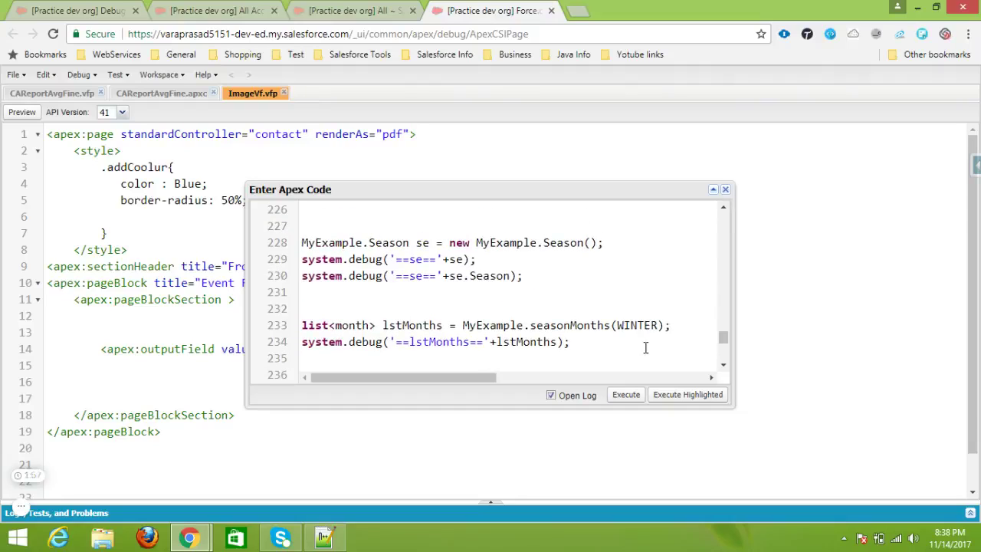
drag(588, 338, 292, 250)
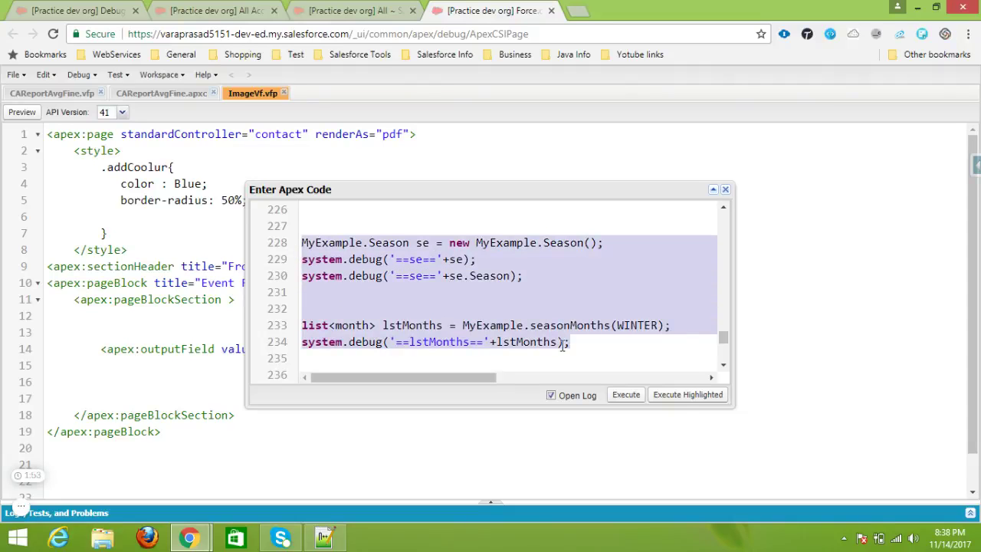
click(685, 396)
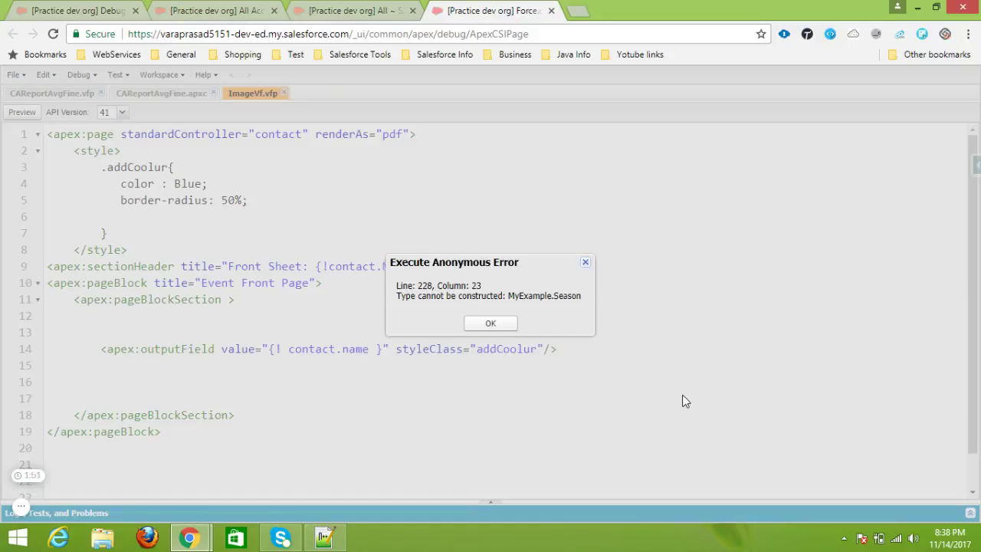
click(500, 325)
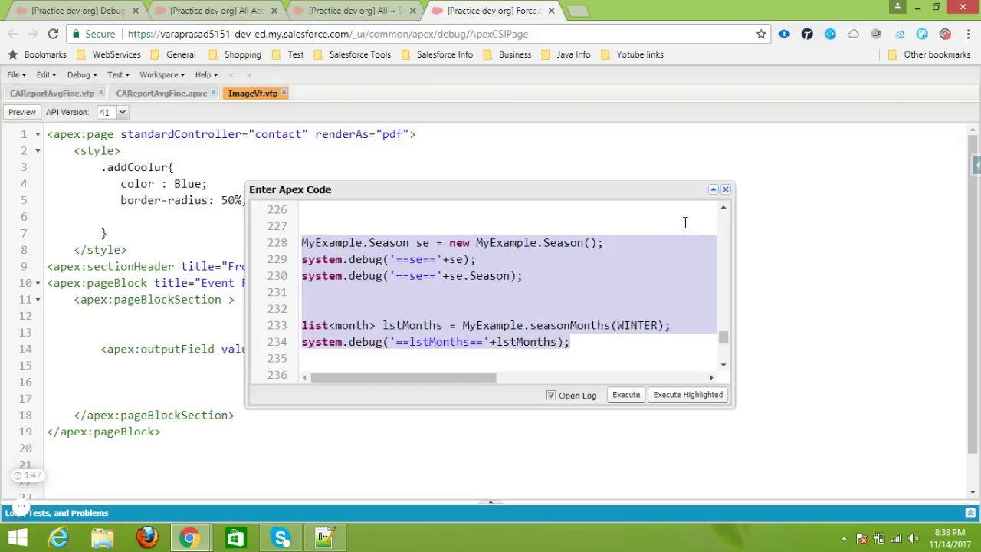
- Execute only the highlighted account insert and query code on lines 4 to 13, and limit the execution log to Debug Only
click(723, 209)
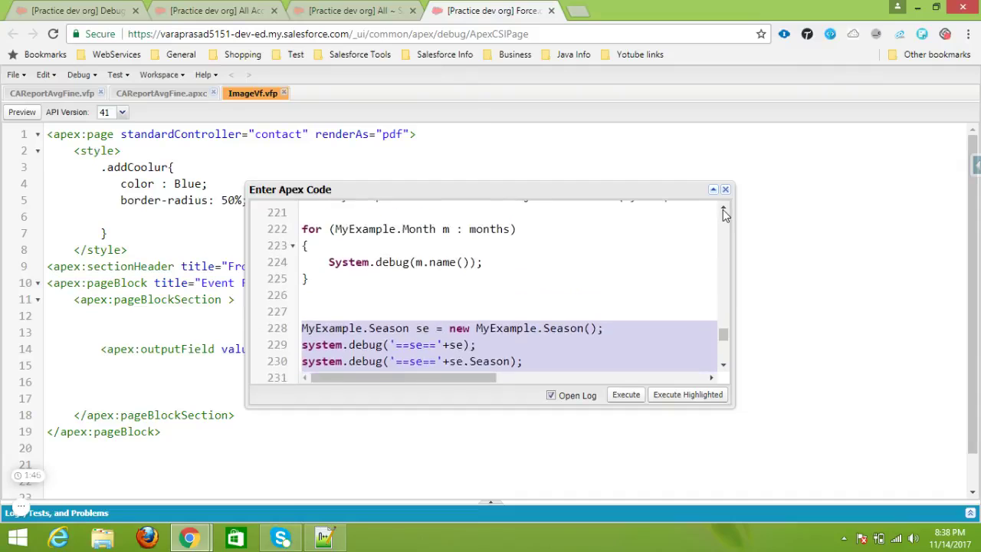
drag(723, 209, 723, 209)
drag(727, 299, 721, 208)
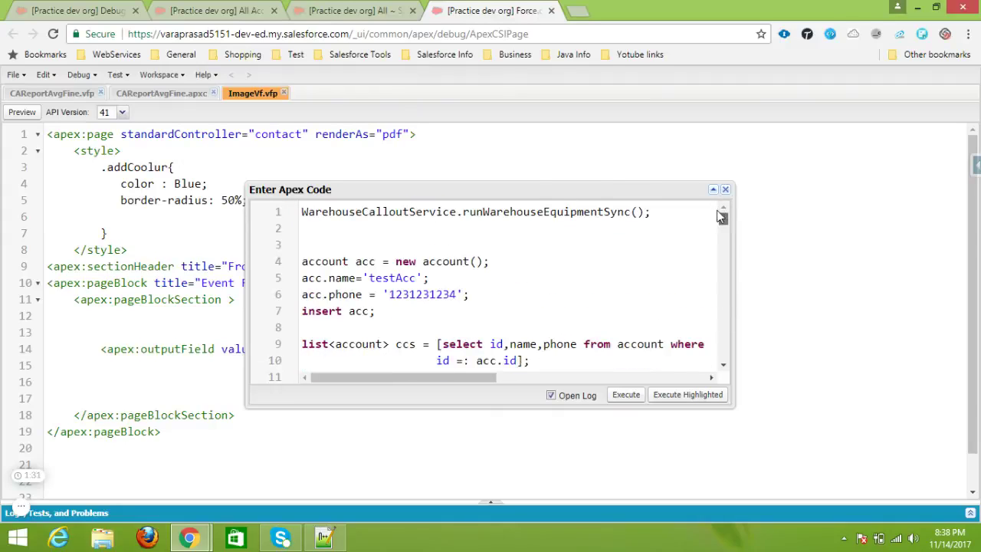
click(722, 366)
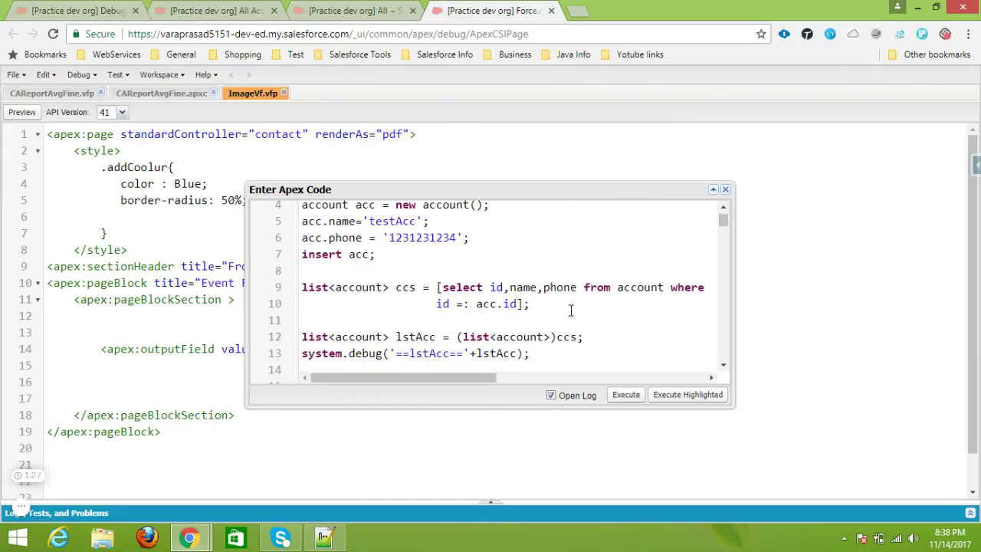
drag(534, 355, 273, 205)
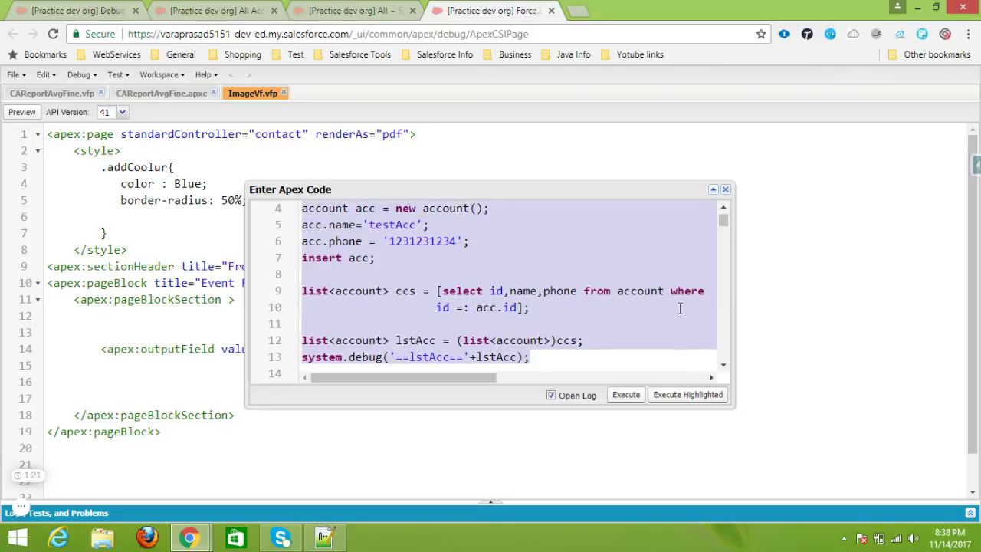
click(690, 395)
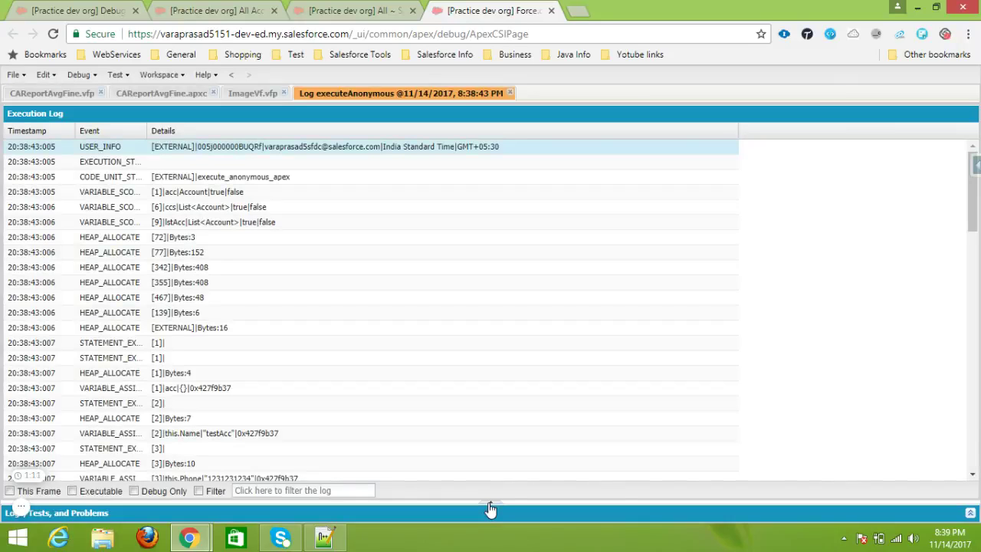
click(491, 509)
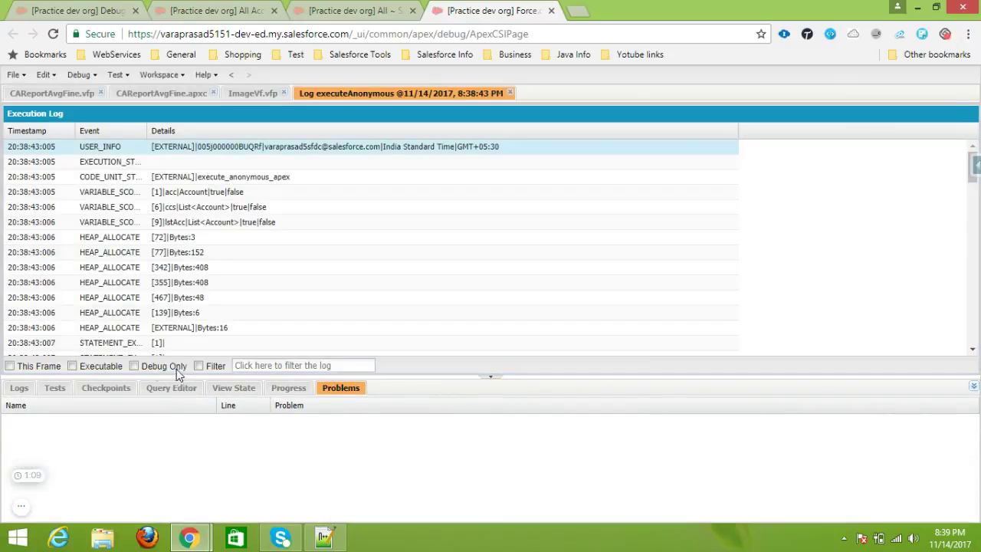
click(134, 367)
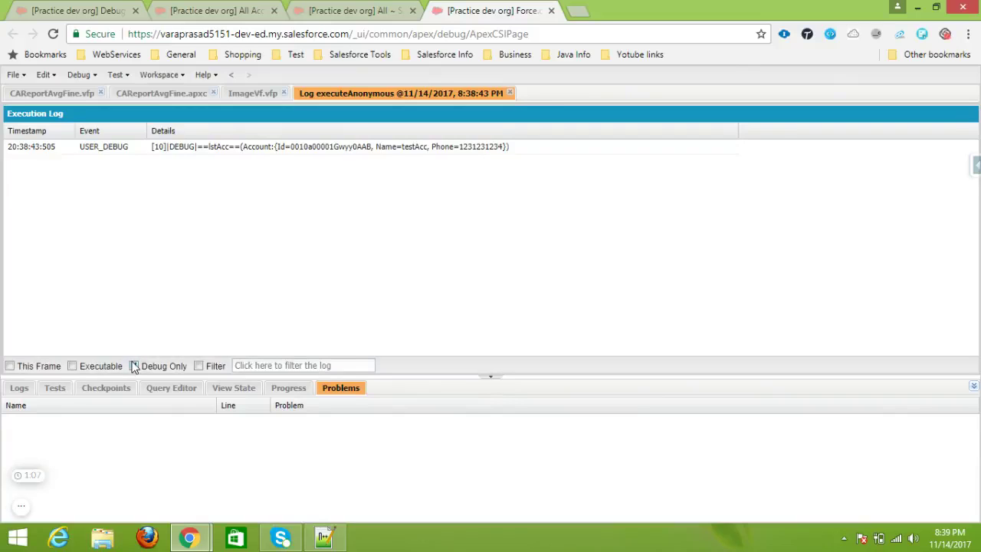
- Reload the Debug Logs setup page and look over its user trace flags and debug log list
click(65, 8)
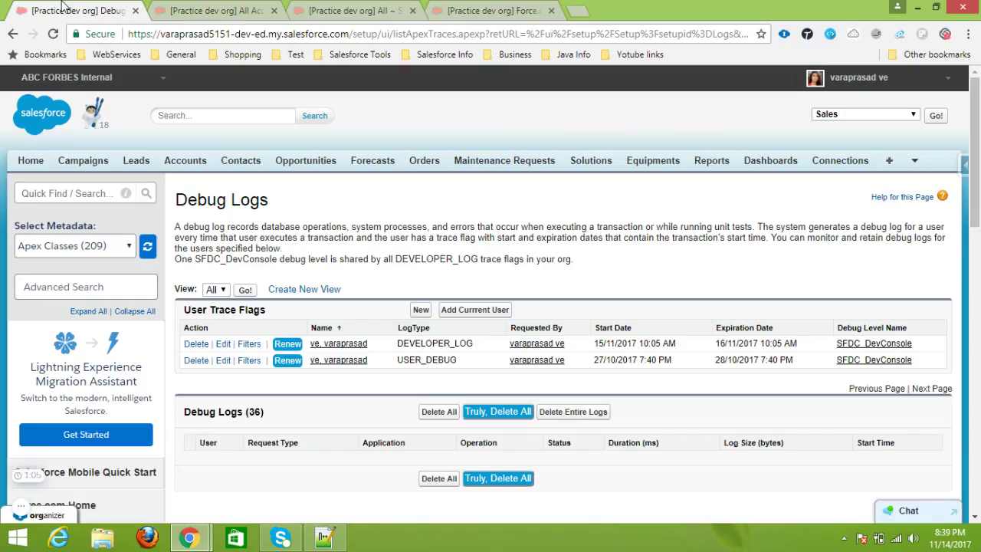
click(407, 37)
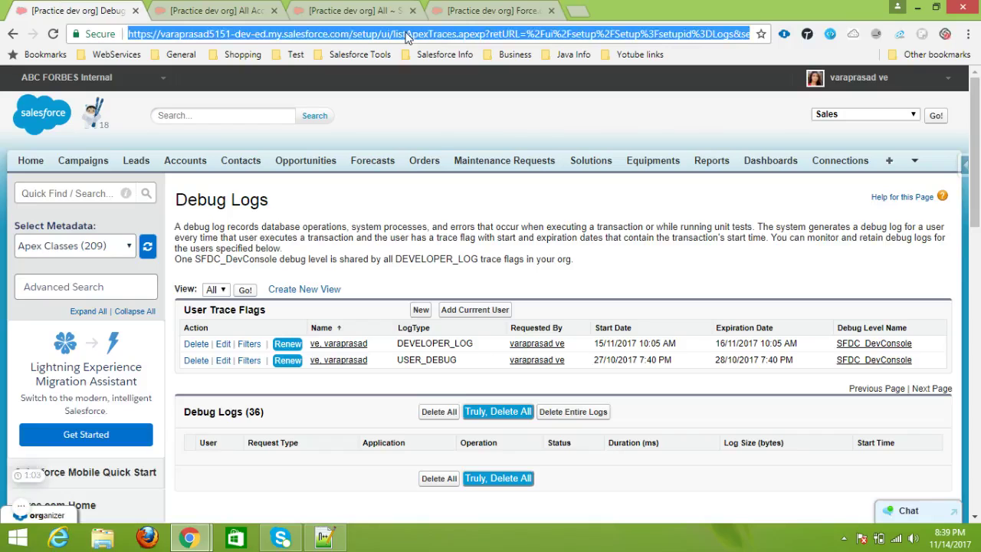
key(Return)
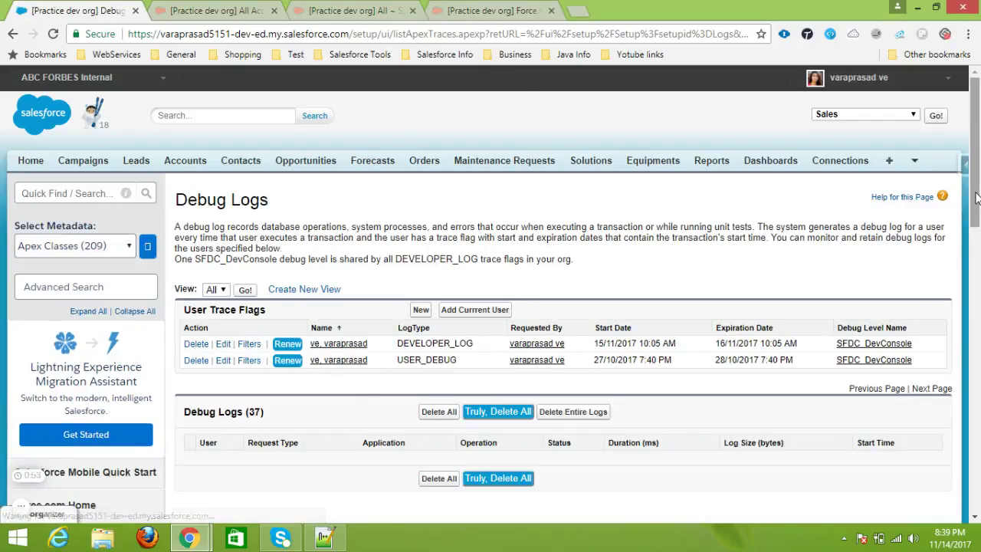
drag(978, 227, 979, 238)
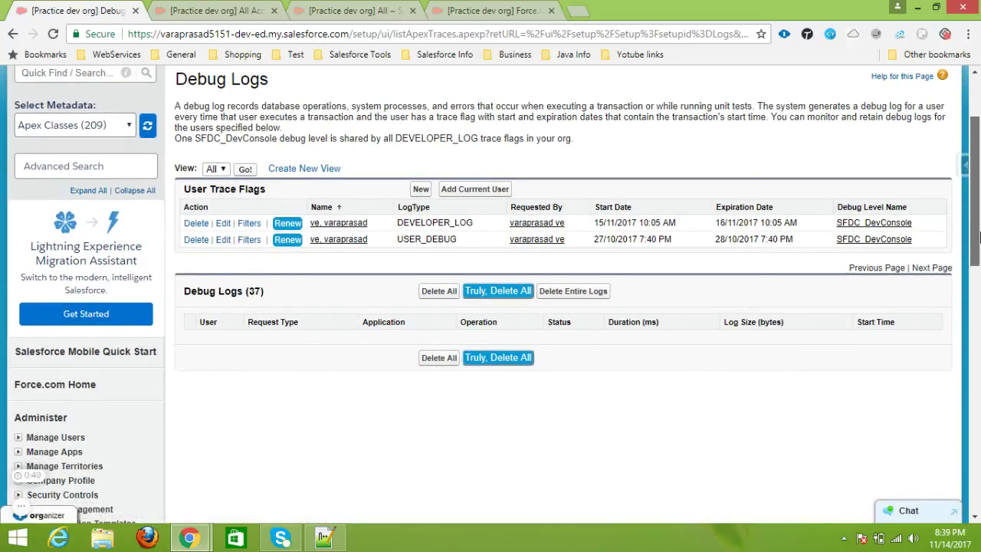
drag(980, 238, 980, 231)
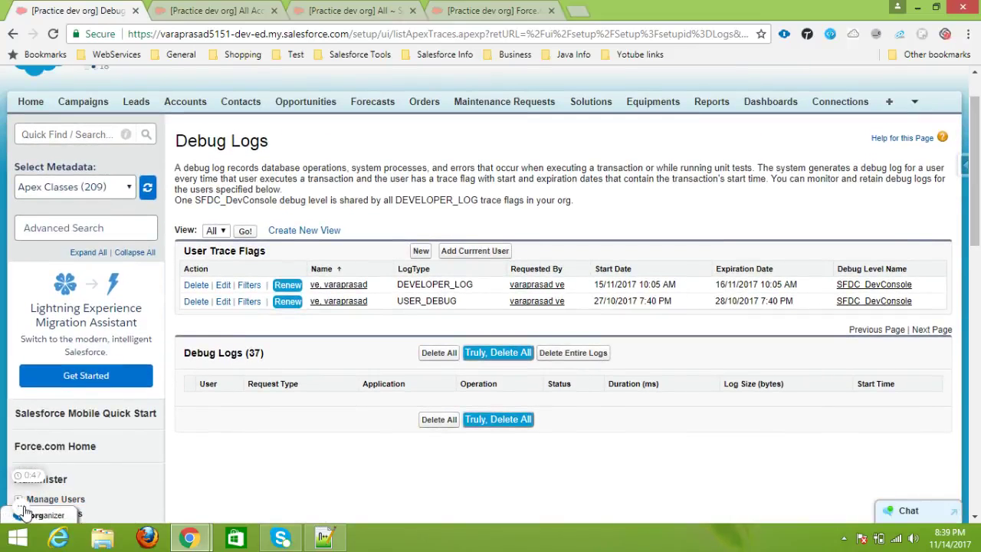
click(23, 490)
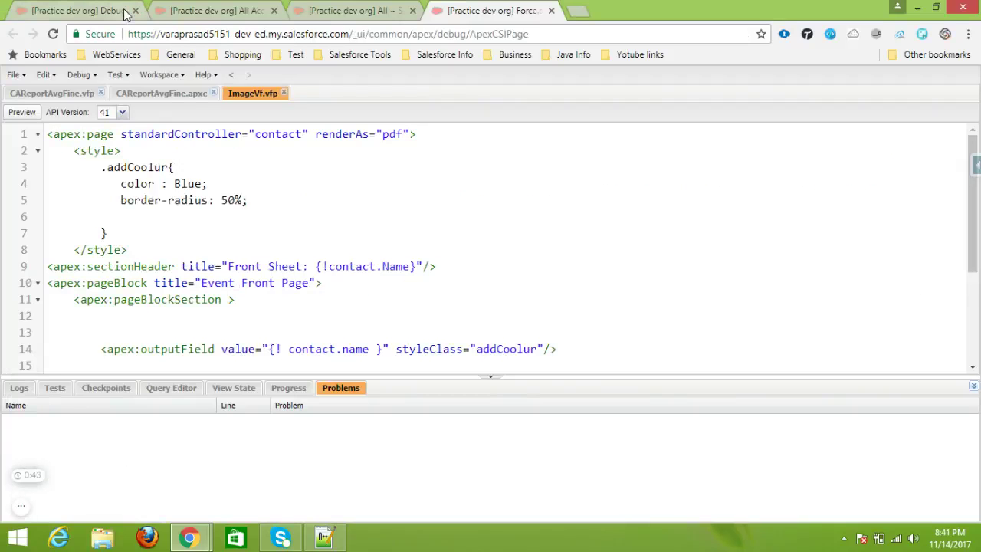
- Open the FutureHandler entry from the Debug Logs list and expand the Debug Log Viewer over its log
click(76, 11)
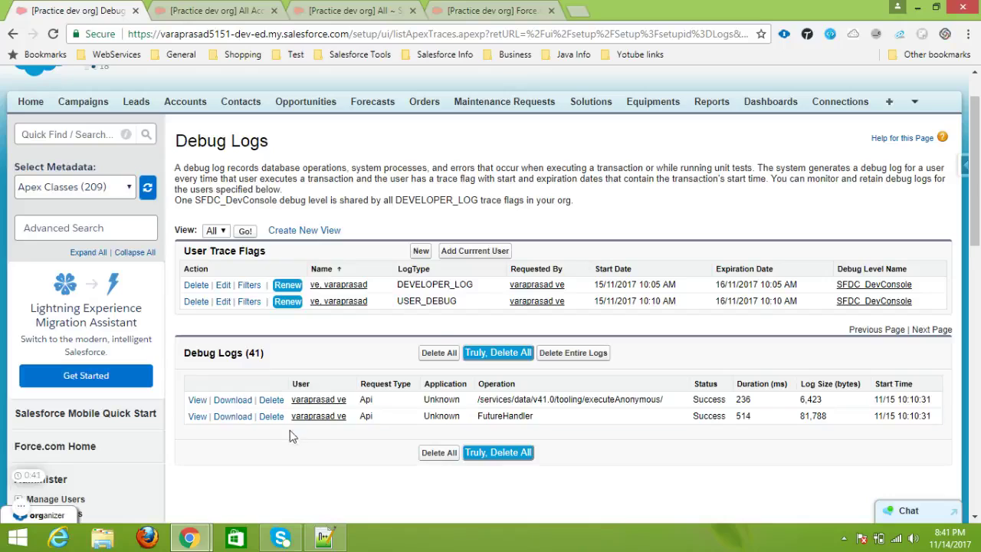
click(200, 419)
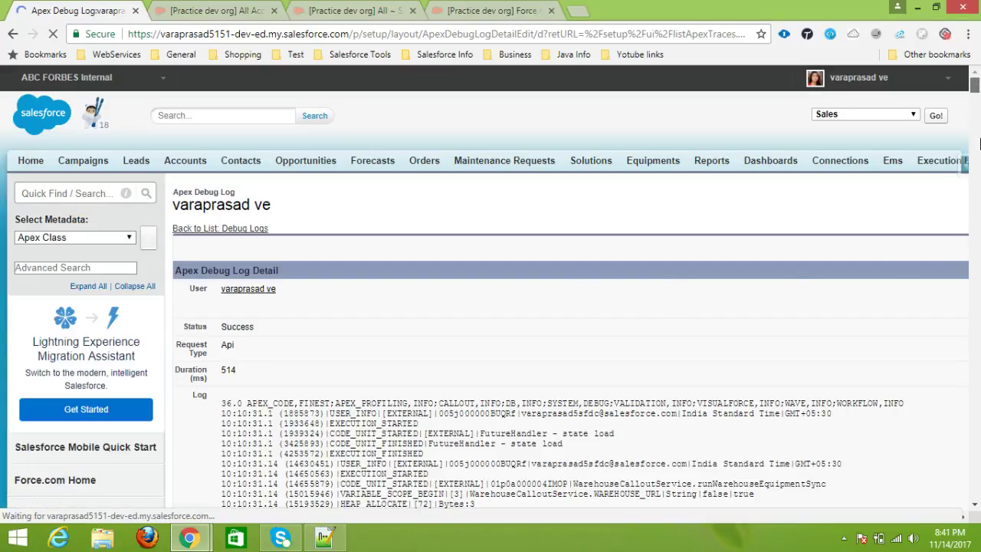
scroll(972, 142, down, 10)
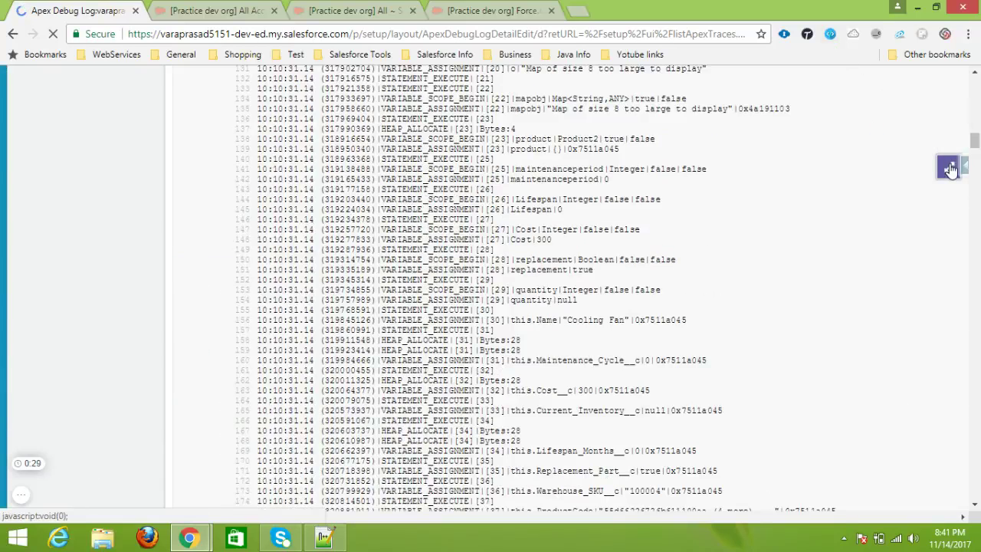
click(949, 169)
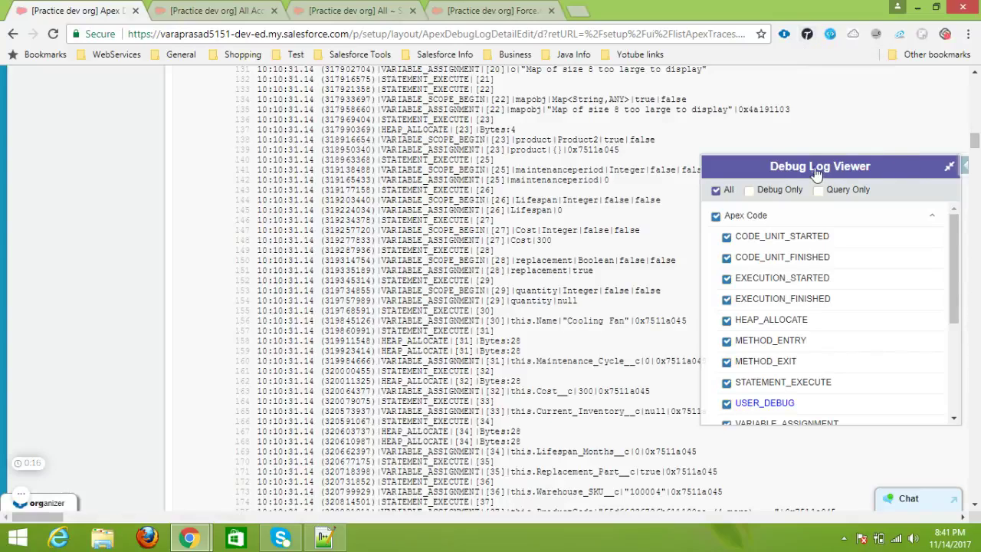
- Filter the log to Debug Only and inspect the entries, and switch the Debug Log Viewer filter to Query Only
click(749, 191)
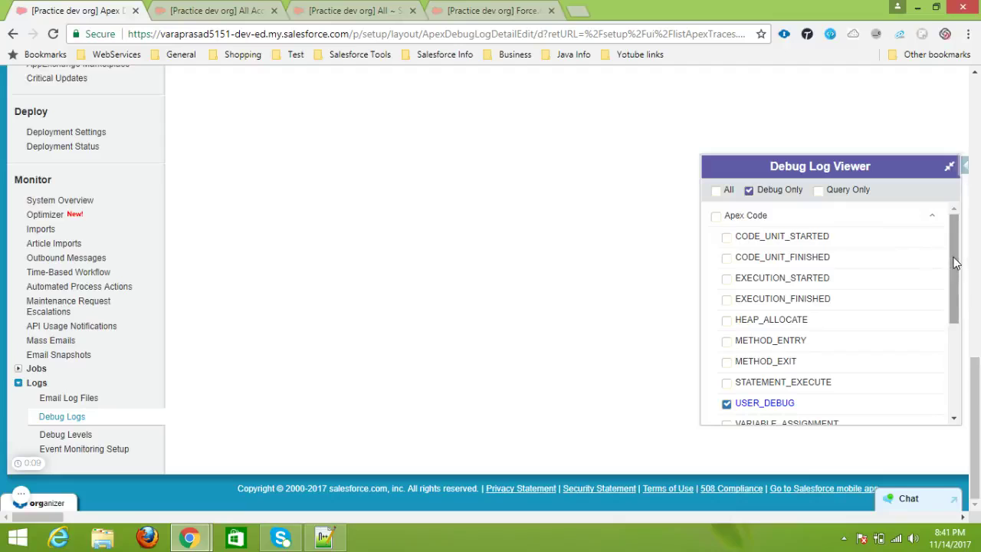
drag(978, 414, 974, 219)
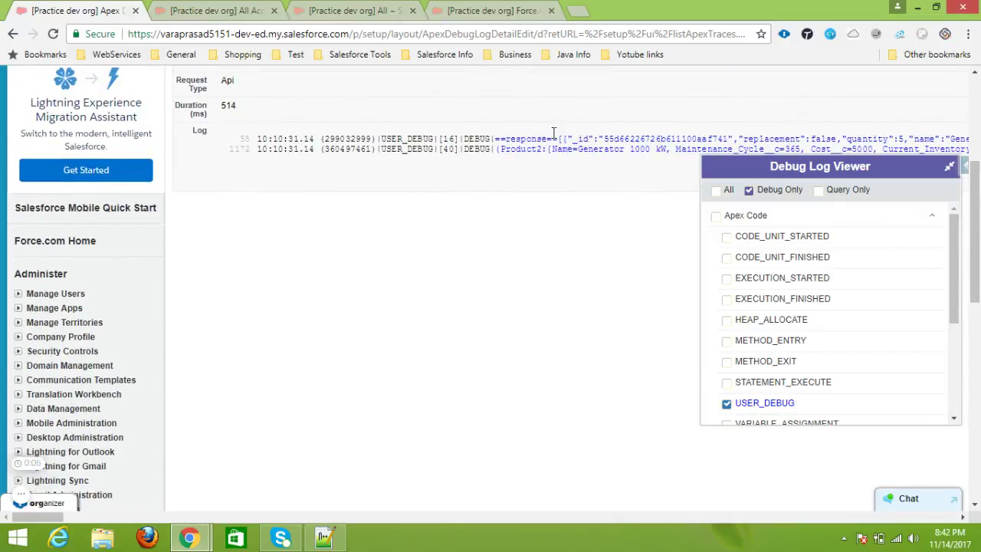
click(750, 191)
click(818, 192)
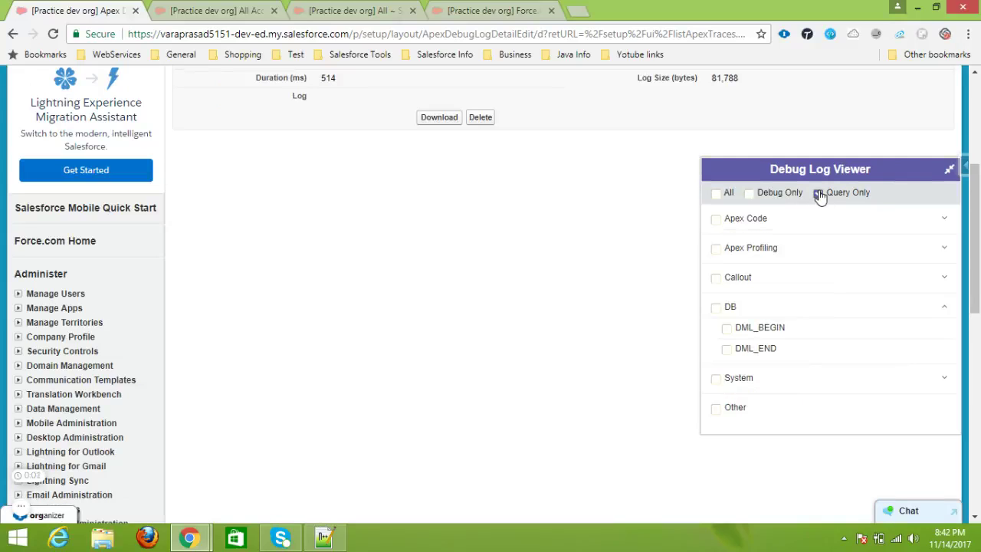